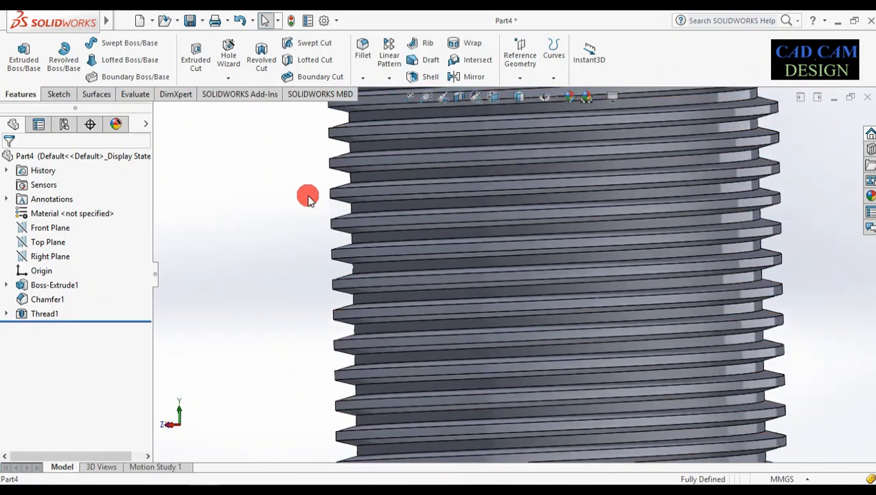
scroll(575, 201, down, 6)
scroll(401, 264, down, 3)
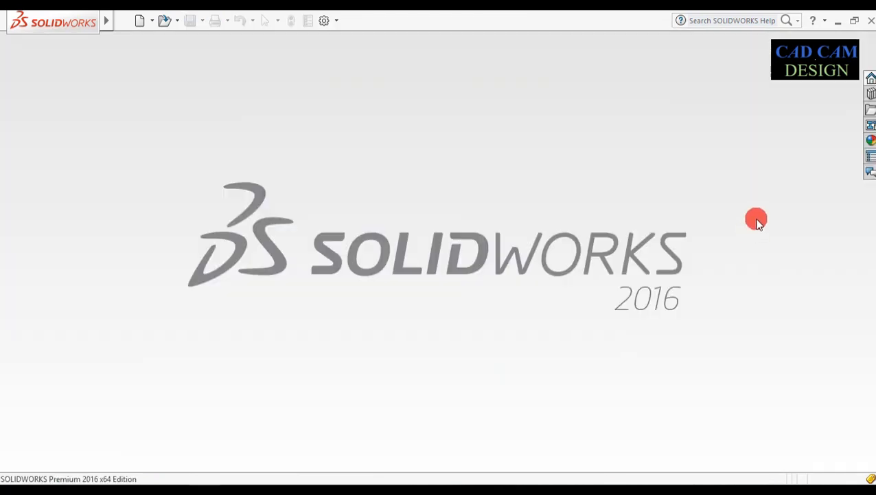
Step: Browse for a file to open in the C: drive folder ProgramData > SOLIDWORKS > SOLIDWORKS 2016 > Thread Profiles
click(164, 20)
click(60, 238)
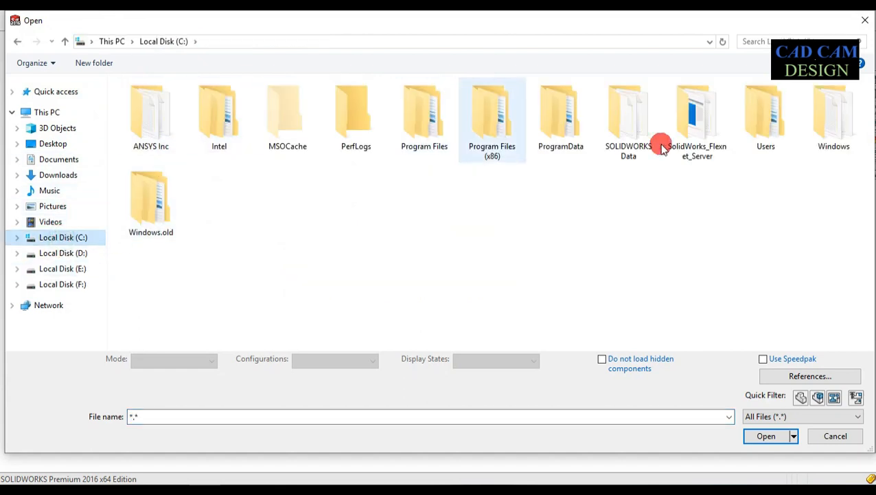
click(110, 41)
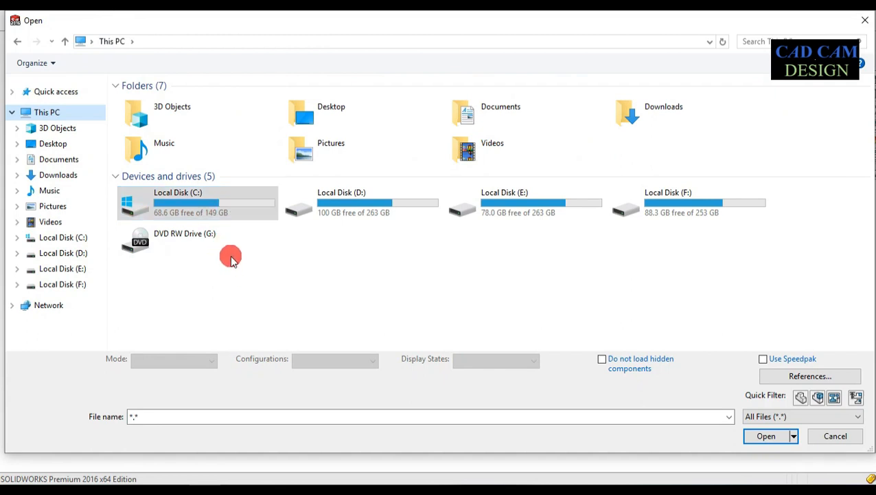
double_click(201, 200)
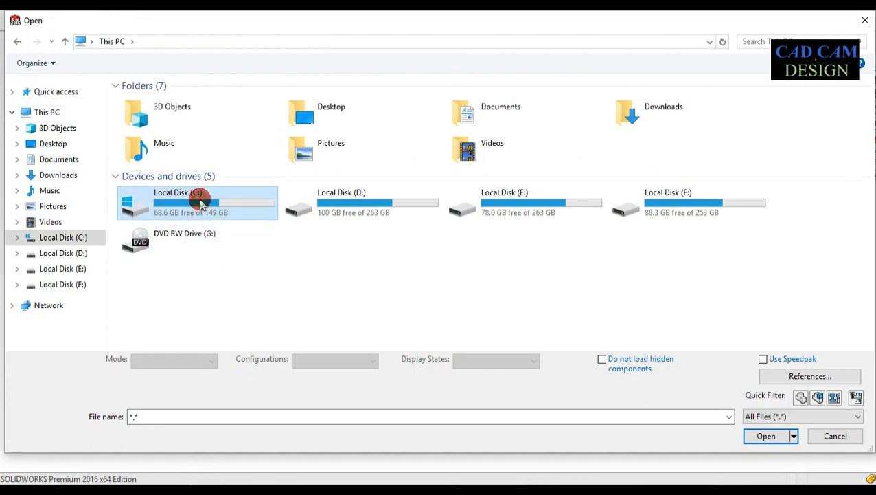
double_click(561, 116)
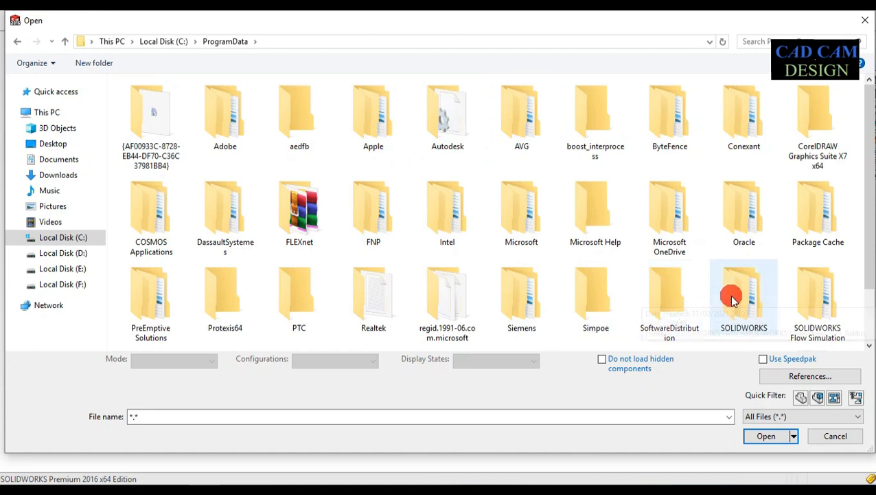
double_click(732, 300)
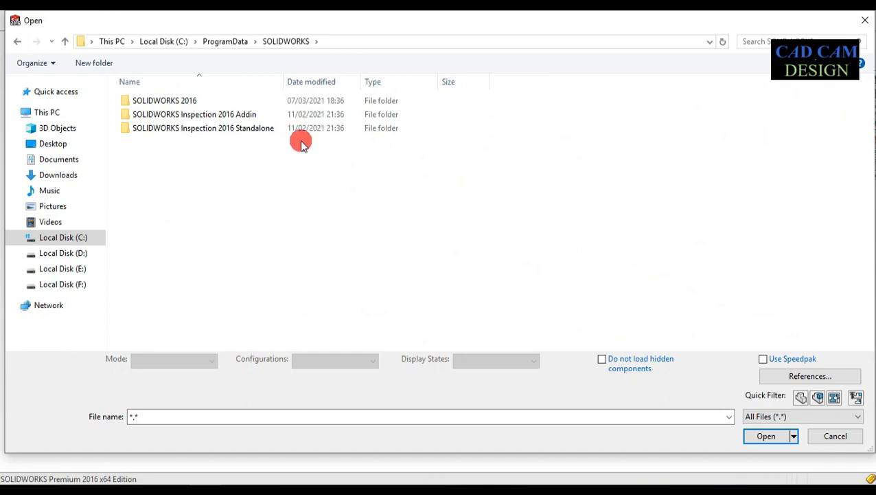
click(213, 102)
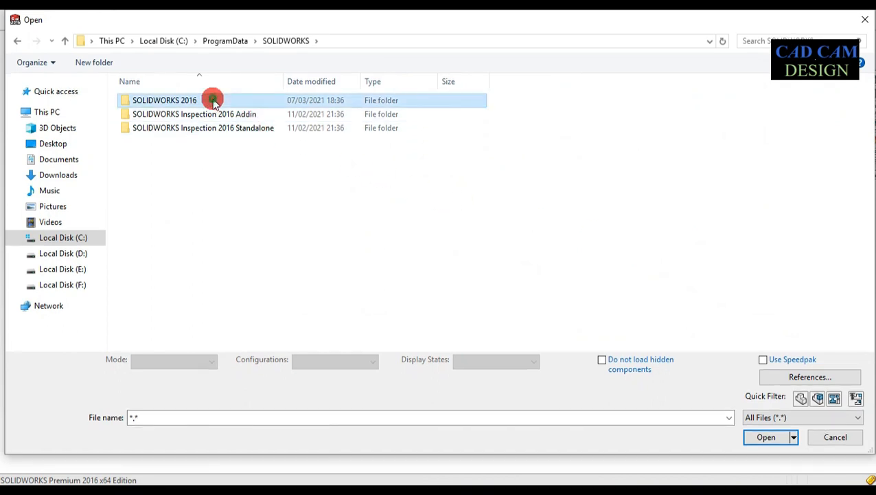
double_click(214, 101)
click(195, 208)
double_click(194, 208)
Step: Duplicate the Metric Die.SLDLFP profile within the Thread Profiles folder
right_click(164, 155)
click(199, 309)
right_click(188, 219)
click(230, 291)
Step: Rename the copied Metric Die profile as Worm Thread.SLDLFP
click(185, 152)
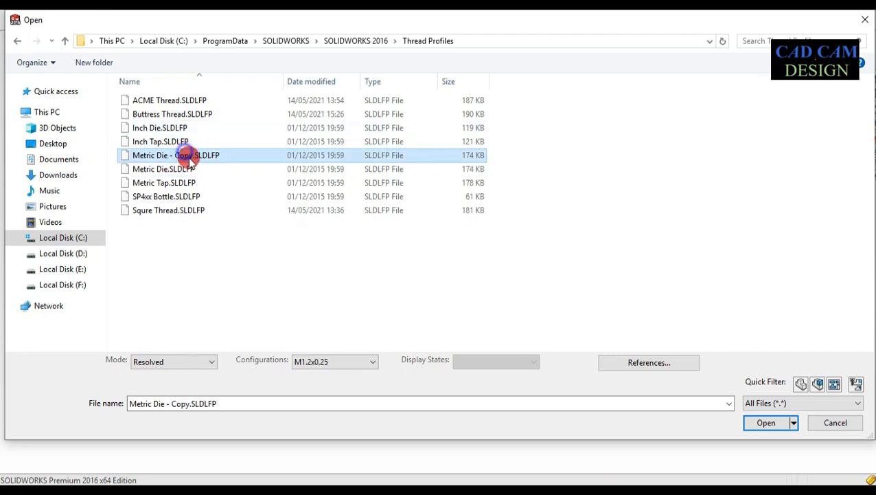
right_click(185, 155)
click(231, 337)
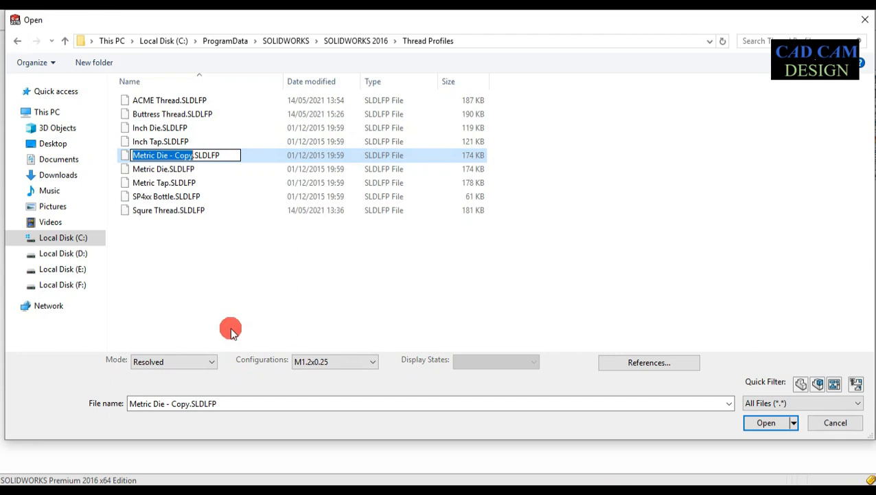
click(318, 294)
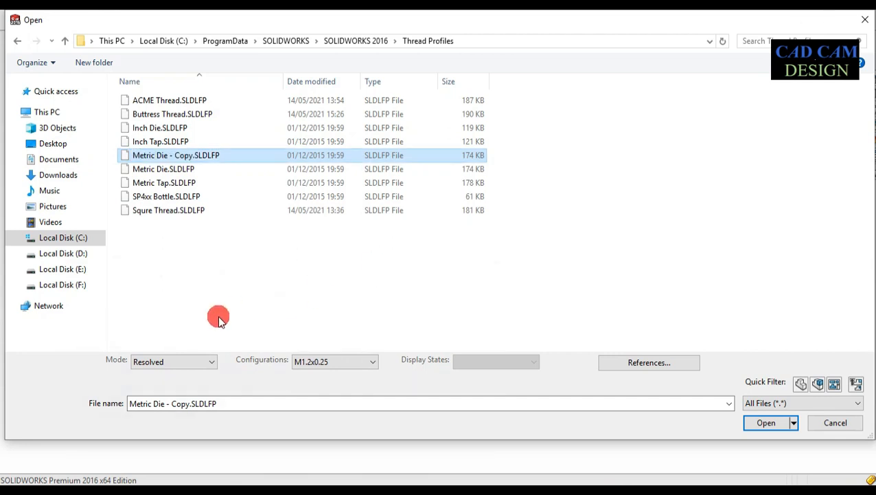
click(177, 157)
text(Worm )
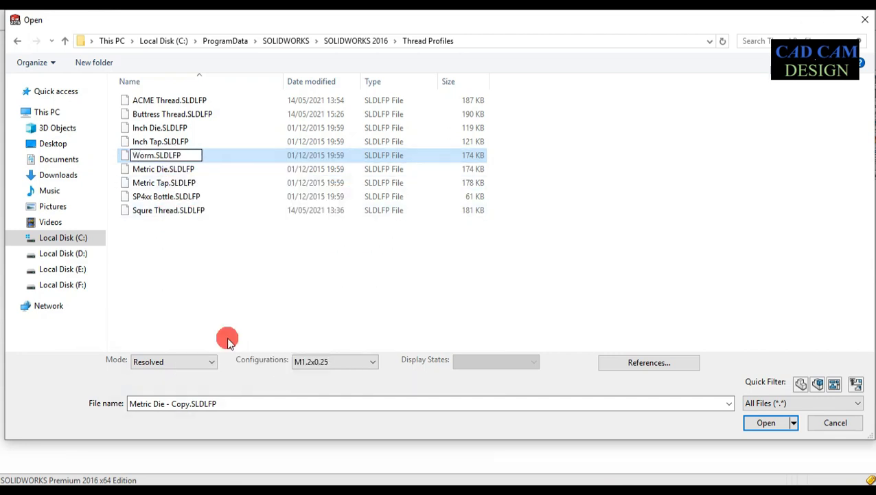
text(Thread)
key(Return)
text(orm)
Step: Open Worm Thread.SLDLFP and edit its ThreadProfile sketch in the front view
click(221, 210)
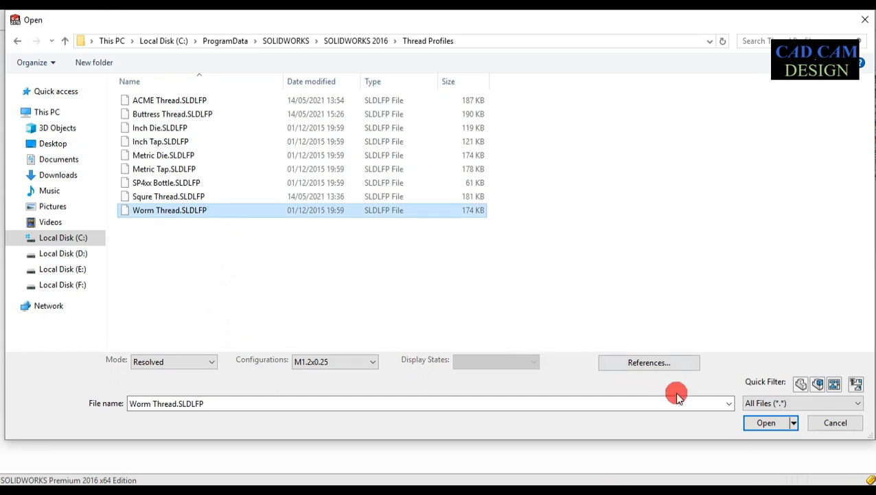
click(761, 421)
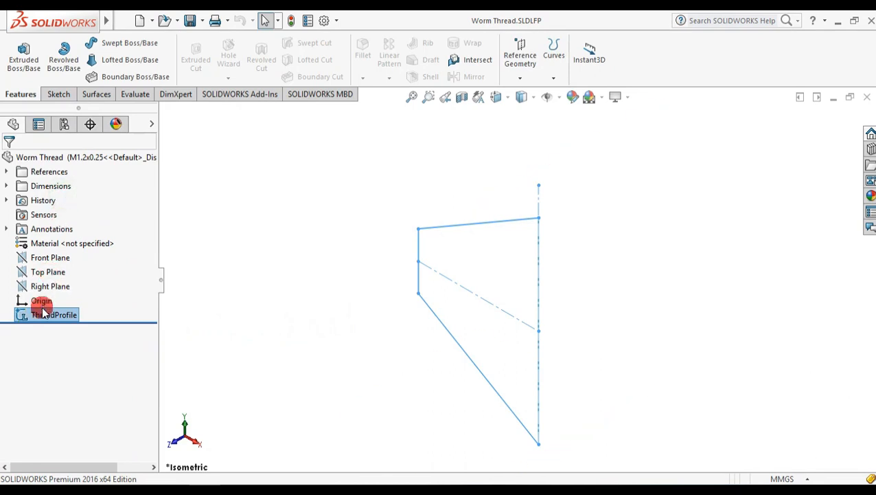
right_click(43, 313)
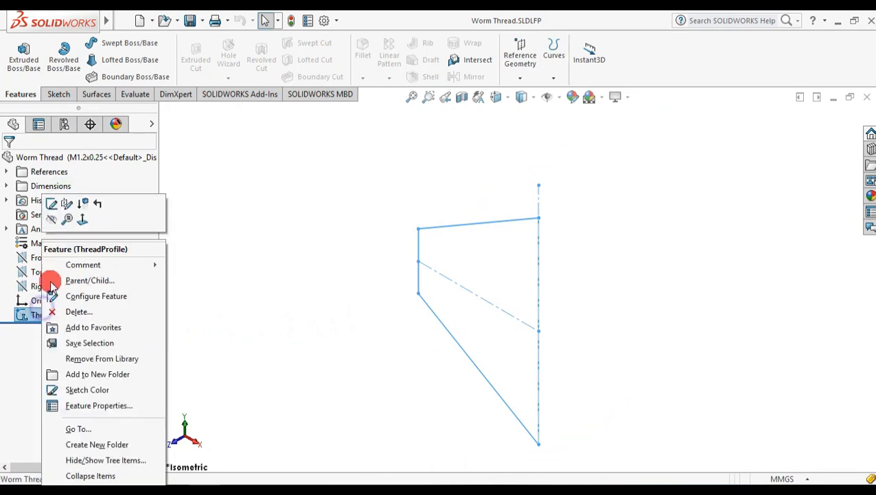
click(59, 206)
mouse_move(520, 372)
middle_down()
mouse_move(556, 325)
mouse_move(475, 297)
mouse_move(434, 270)
middle_up()
key(space)
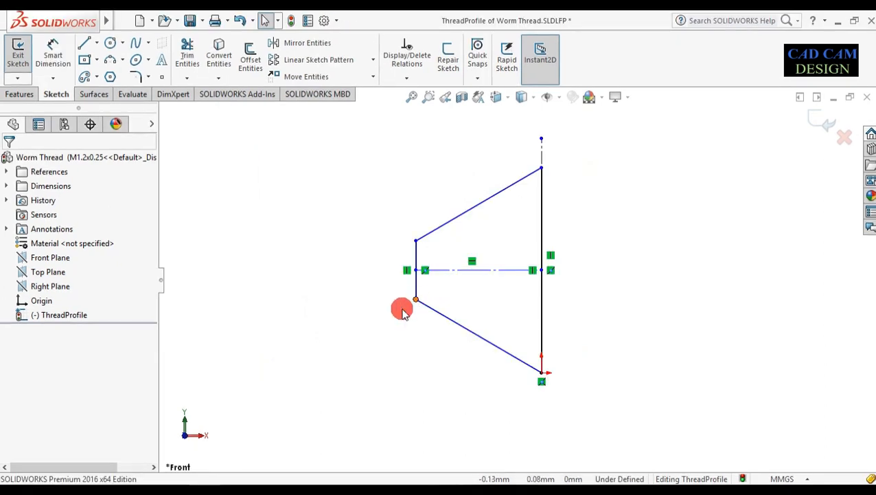
right_click(348, 238)
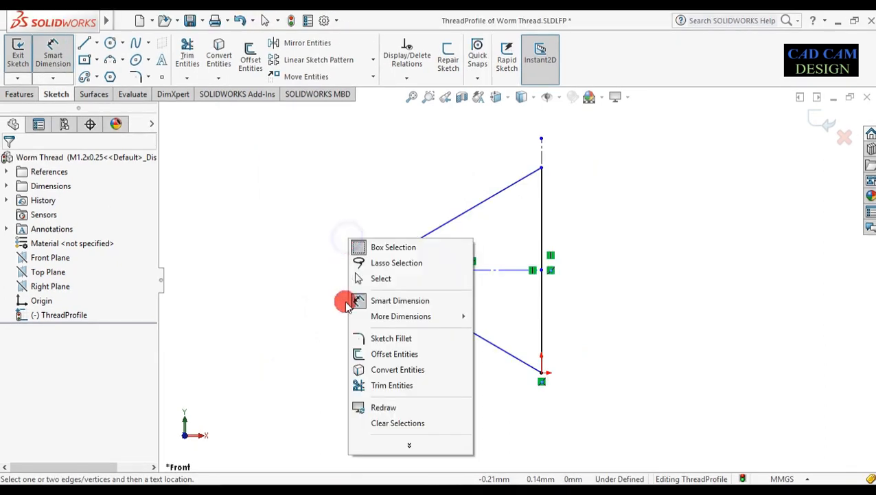
click(304, 391)
key(Escape)
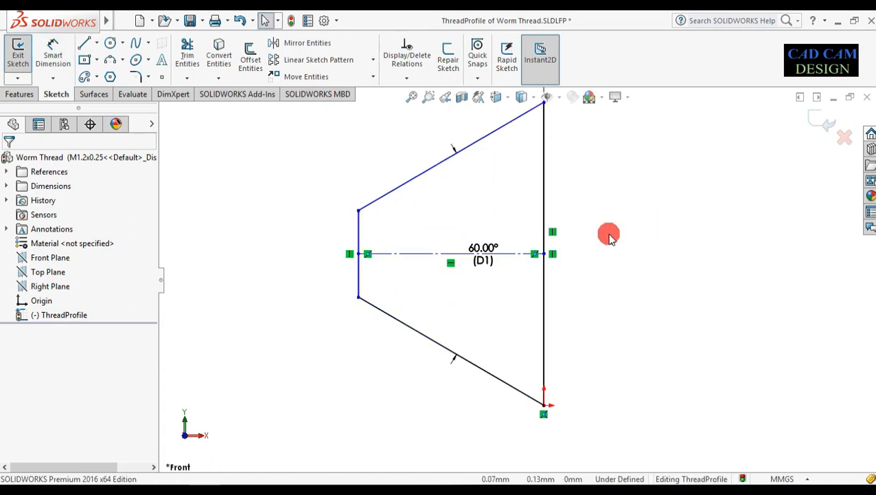
Step: Delete the 60° angle dimension between the two slanted flanks of the thread profile
click(475, 247)
key(Delete)
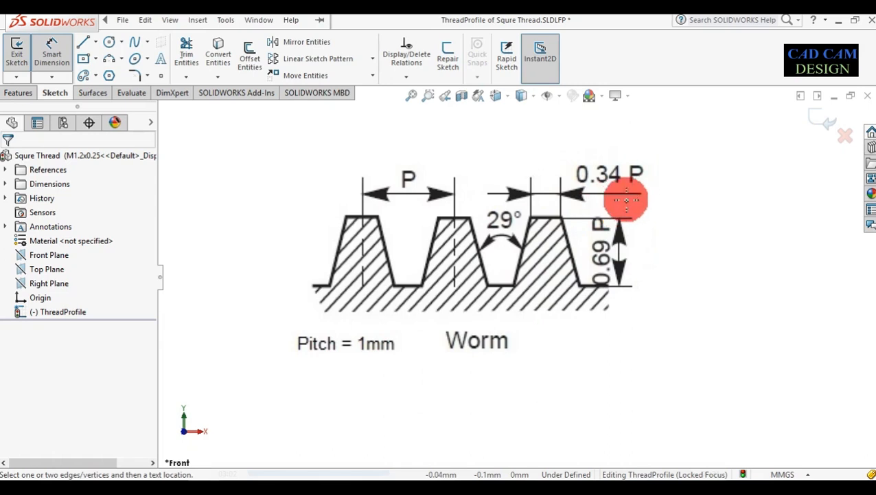
Step: Dimension the short vertical edge of the thread profile as 0.34*1 mm
drag(295, 366, 404, 366)
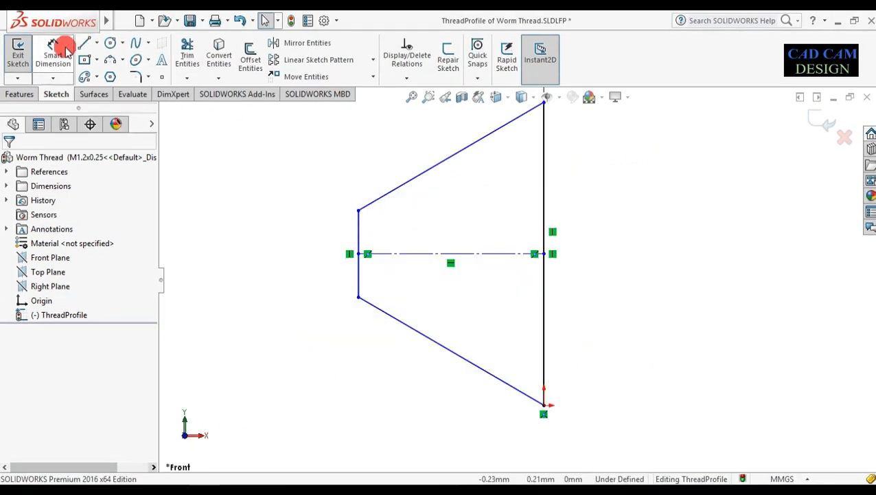
click(64, 48)
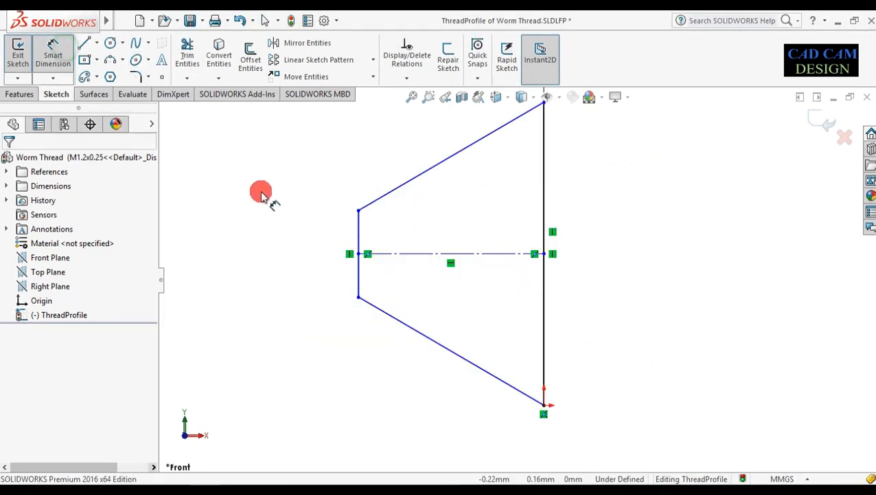
click(357, 226)
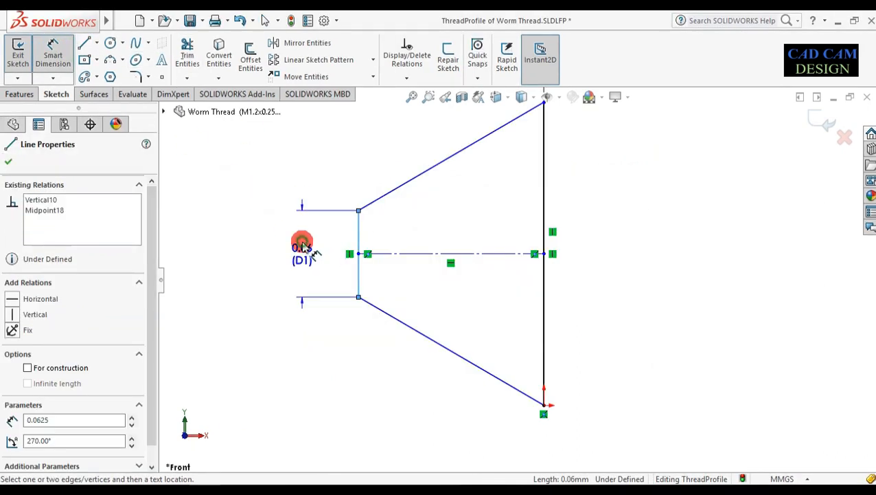
click(303, 242)
text(0.37)
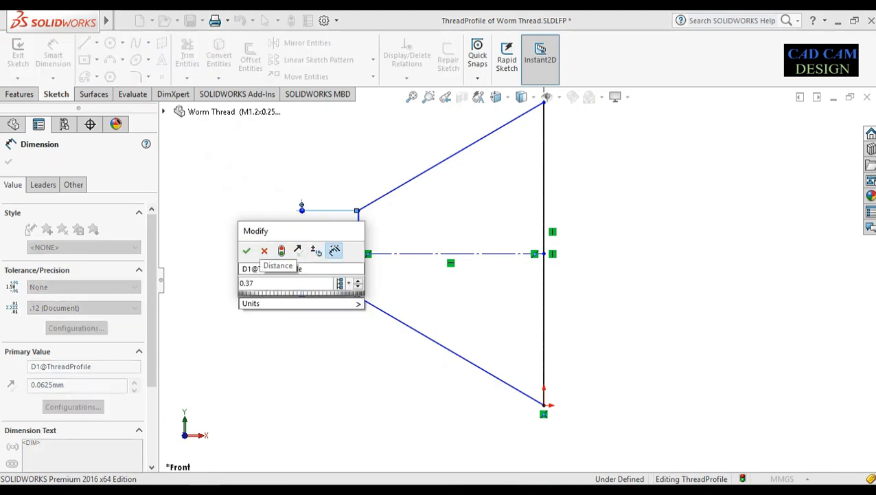
key(BackSpace)
text(4)
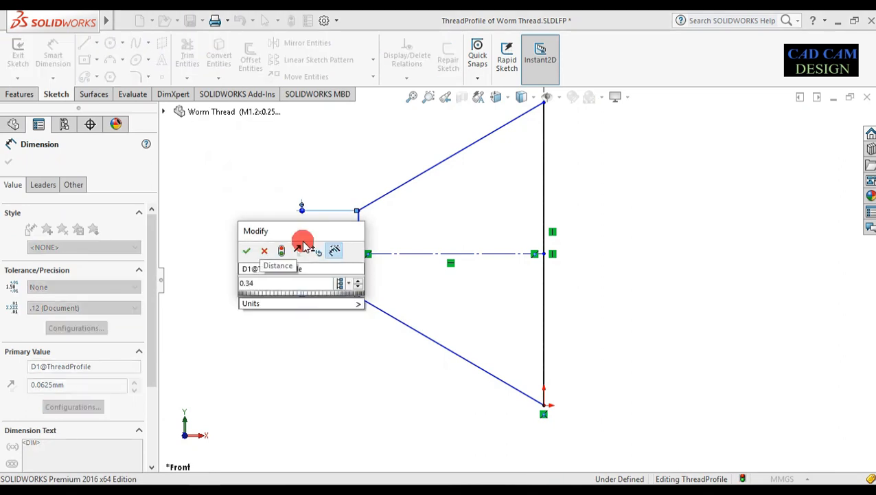
text(mm)
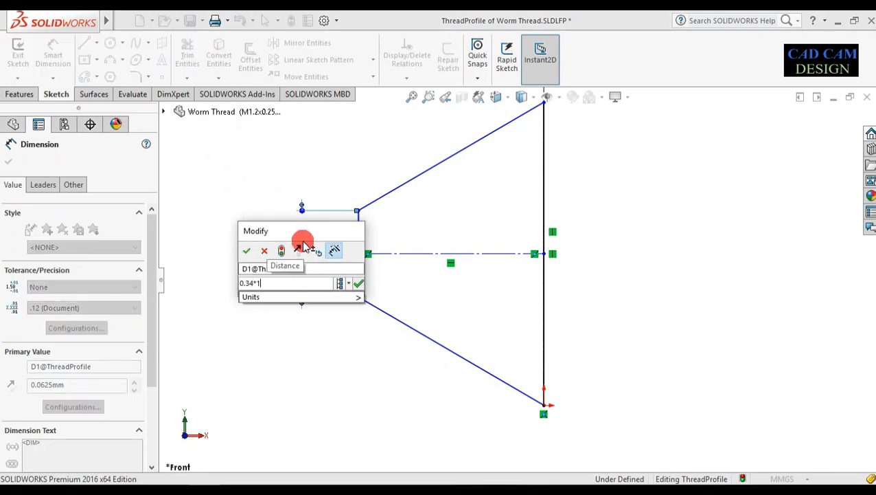
click(249, 253)
Step: Dimension the horizontal distance between the profile's two vertical lines as 0.69*1 mm
scroll(413, 248, up, 5)
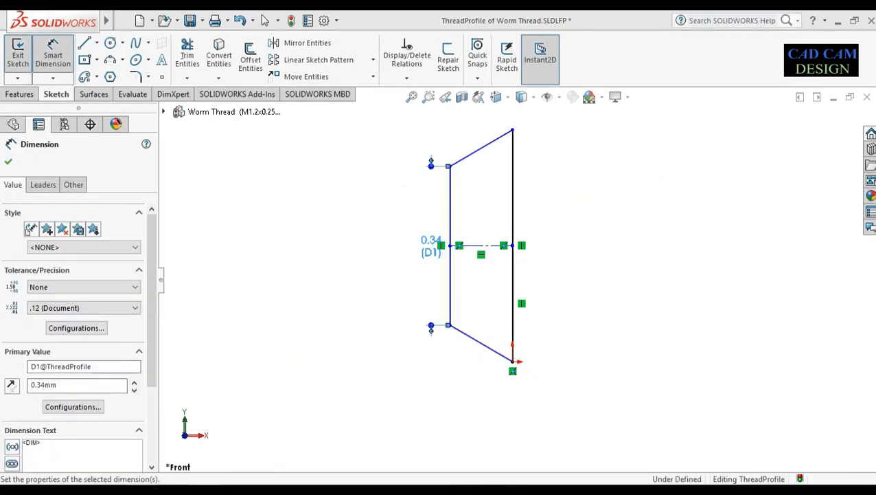
click(453, 215)
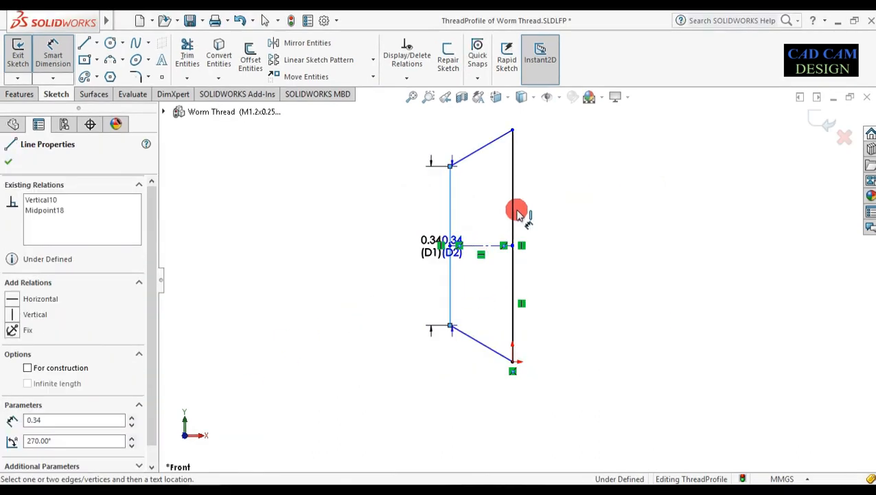
click(513, 210)
scroll(494, 199, up, 3)
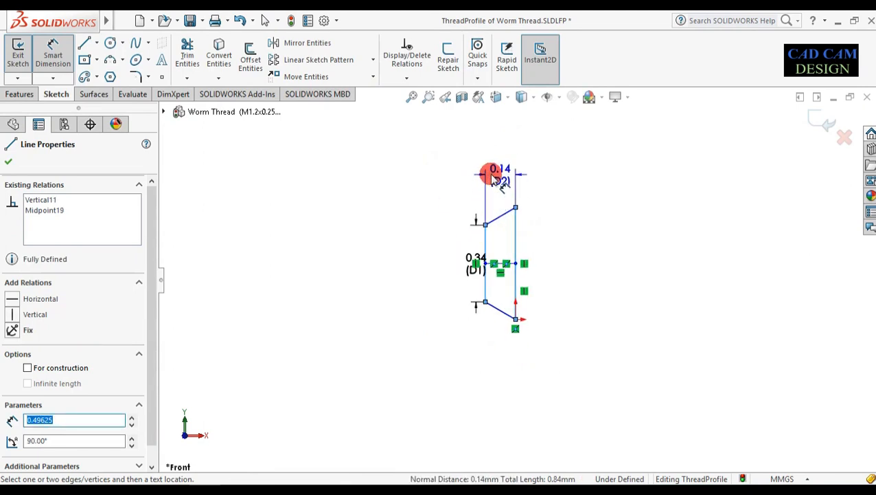
click(490, 175)
text(0.69)
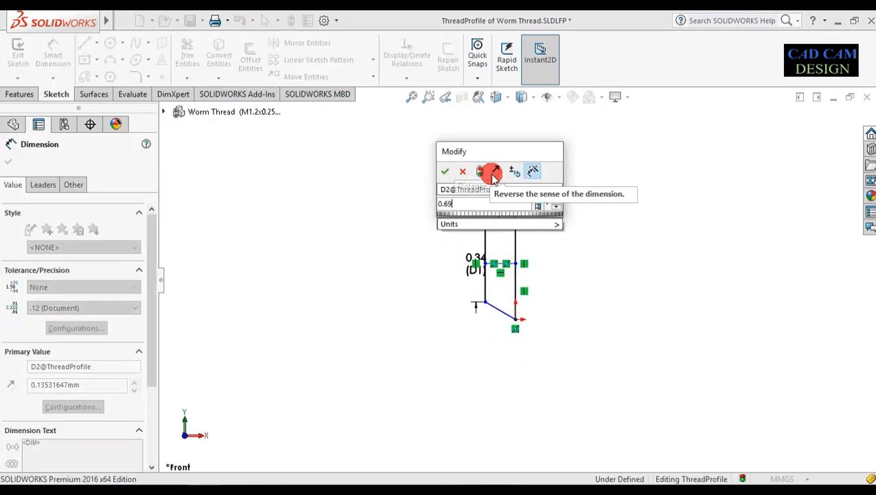
text(*1)
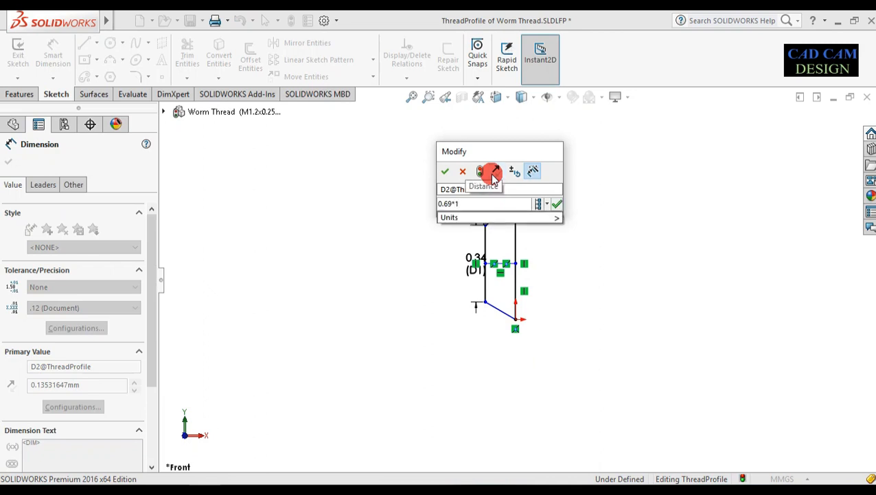
click(492, 173)
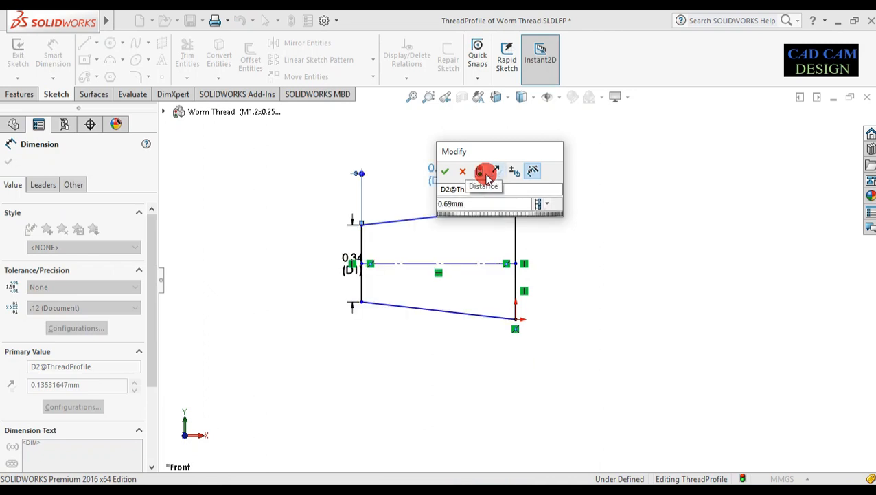
click(445, 171)
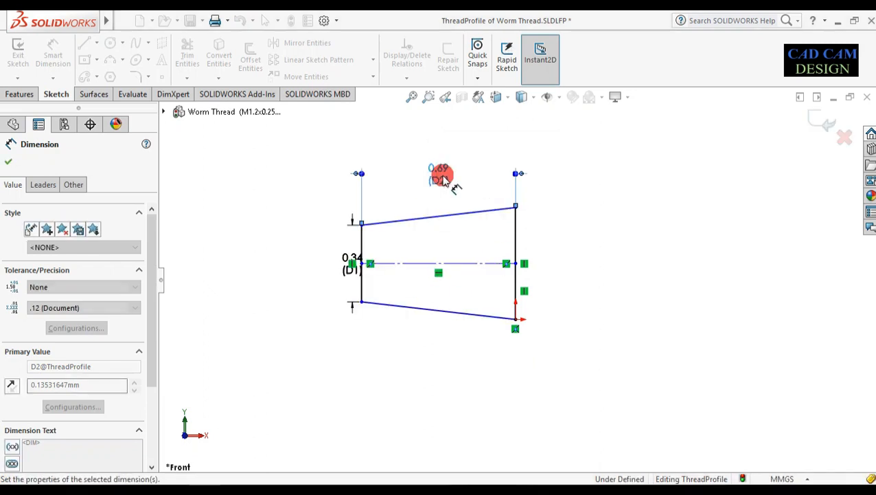
Step: Dimension the angle between the two slanted flanks of the profile as 29°
click(388, 379)
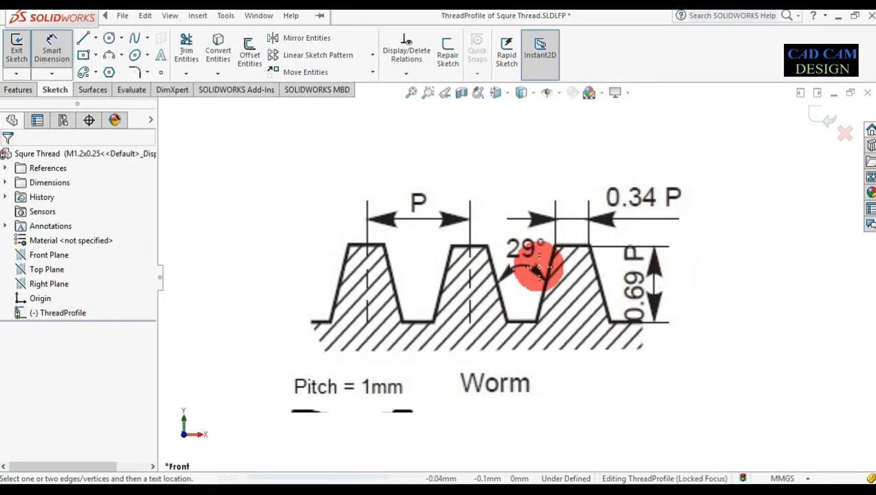
double_click(403, 280)
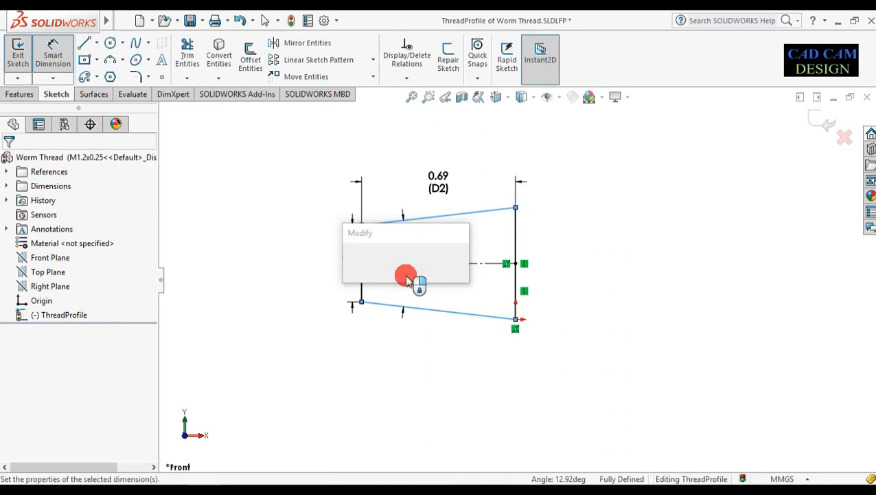
text(29)
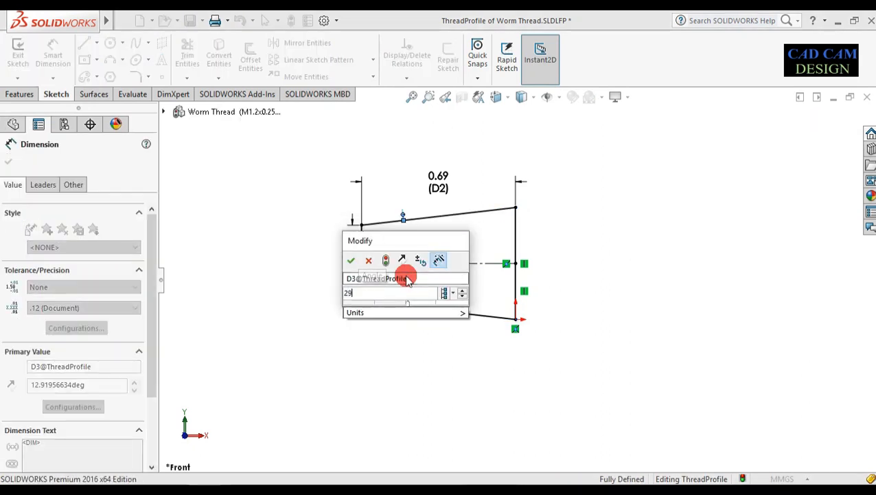
key(Return)
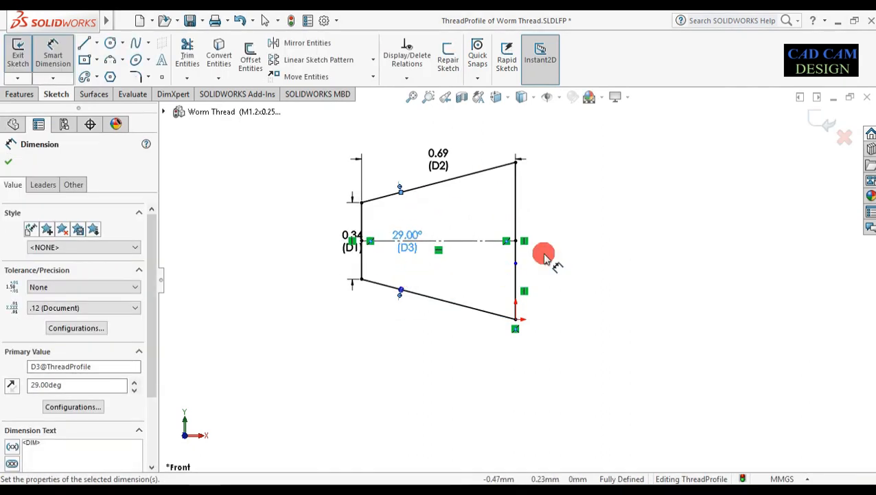
Step: Move the 29° angle dimension beyond the profile's long vertical edge and the 0.69 dimension farther above the profile
drag(404, 238, 583, 254)
click(634, 319)
drag(441, 155, 442, 128)
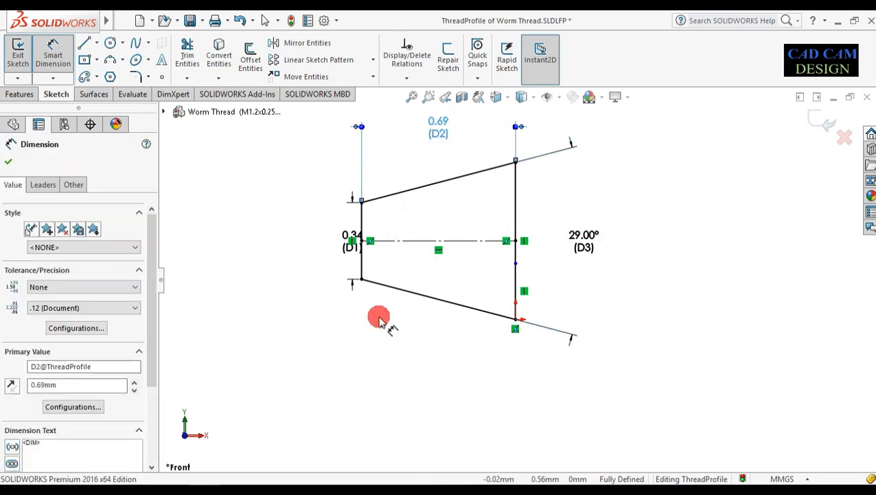
click(432, 339)
Step: Draw a vertical centerline about 1.08 mm long from the origin up past the profile's upper corner
click(97, 43)
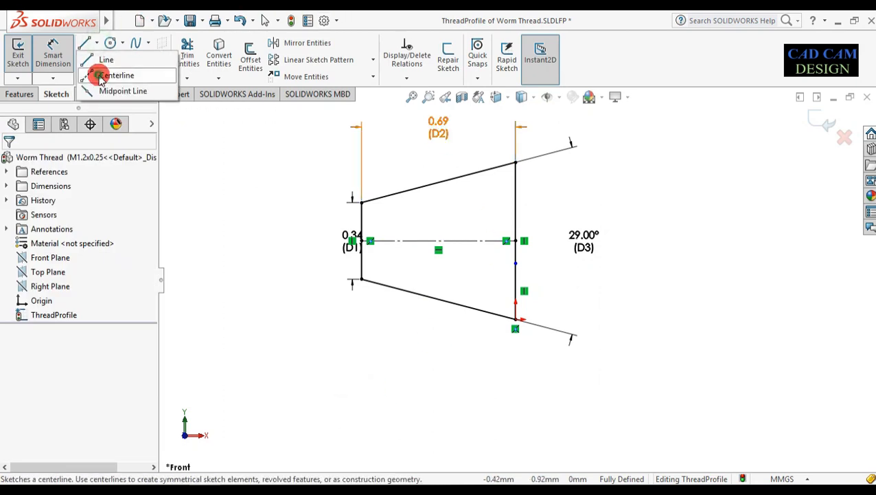
click(103, 74)
click(515, 319)
scroll(518, 241, up, 2)
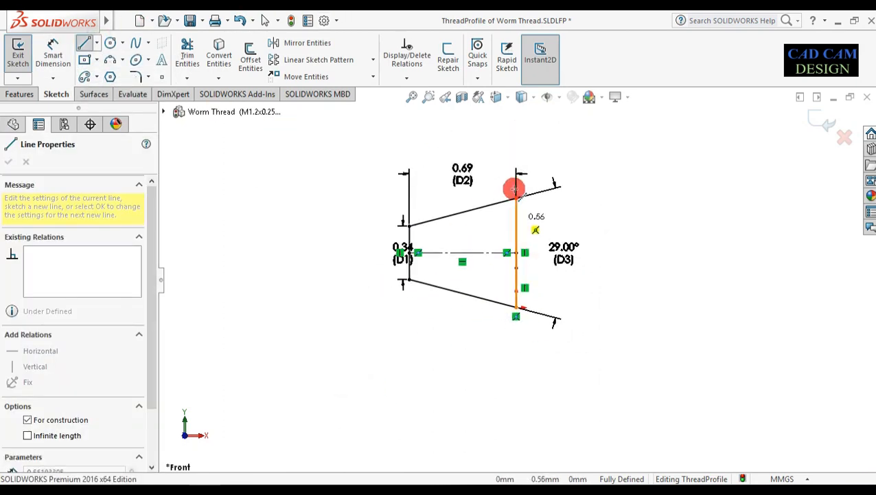
click(517, 137)
Step: Dimension the vertical centerline's length as 1 mm for the thread pitch
right_drag(668, 337, 636, 117)
click(517, 146)
click(633, 214)
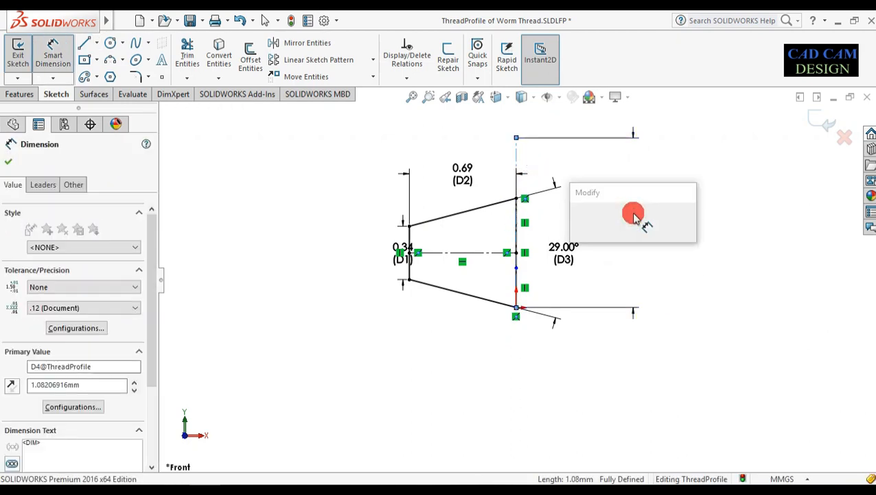
text(1)
key(Return)
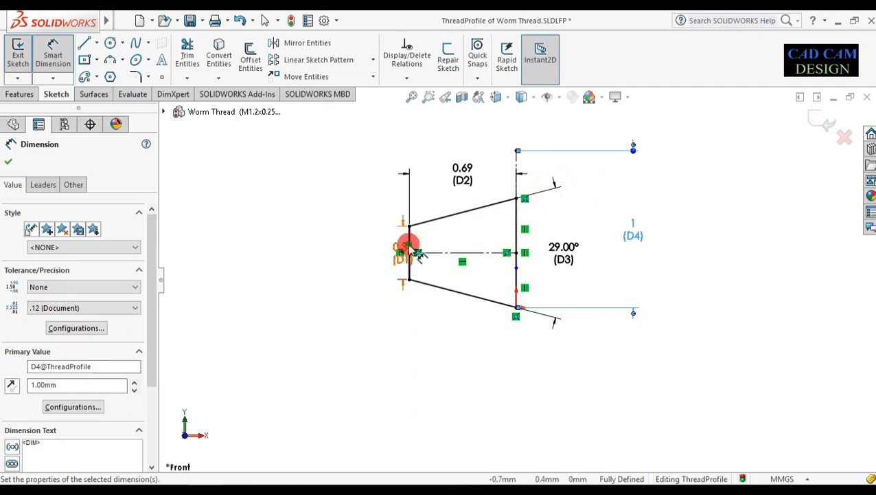
Step: Move the 0.34 dimension farther outside the profile's short vertical edge and finish dimensioning
drag(407, 250, 368, 252)
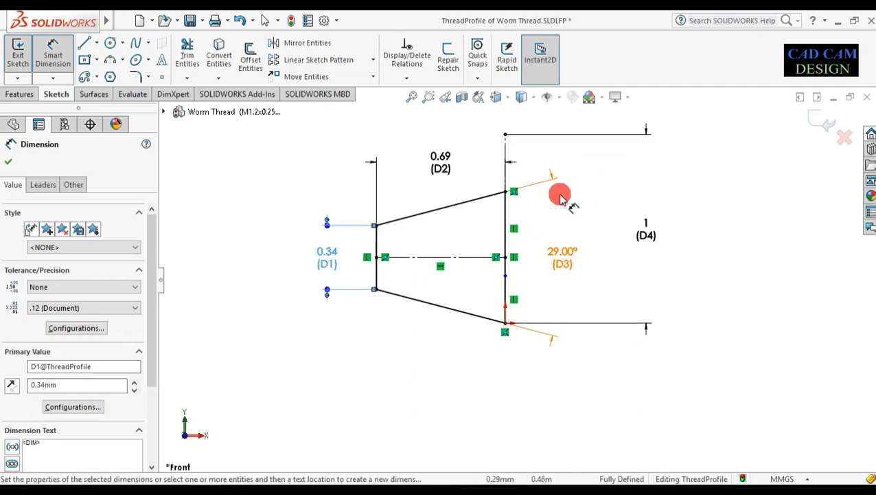
scroll(553, 159, down, 2)
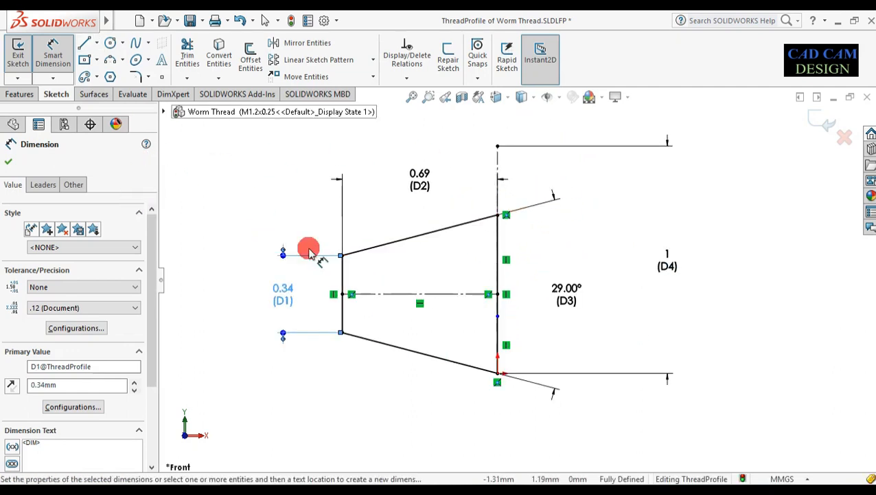
click(8, 161)
Step: Edit the properties of the M1.2x0.25 configuration and change its name to Worm_Thread__1.2x0.25
click(64, 124)
click(56, 170)
right_click(56, 172)
click(56, 172)
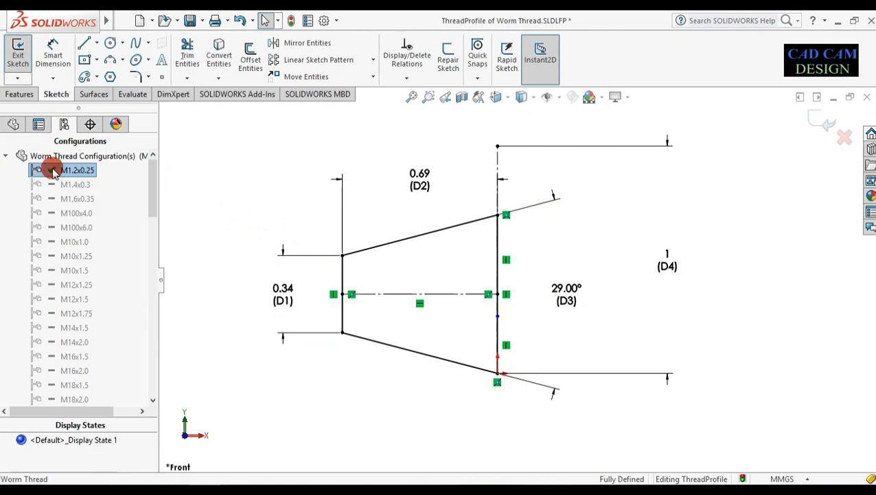
right_click(55, 172)
click(38, 170)
right_click(71, 170)
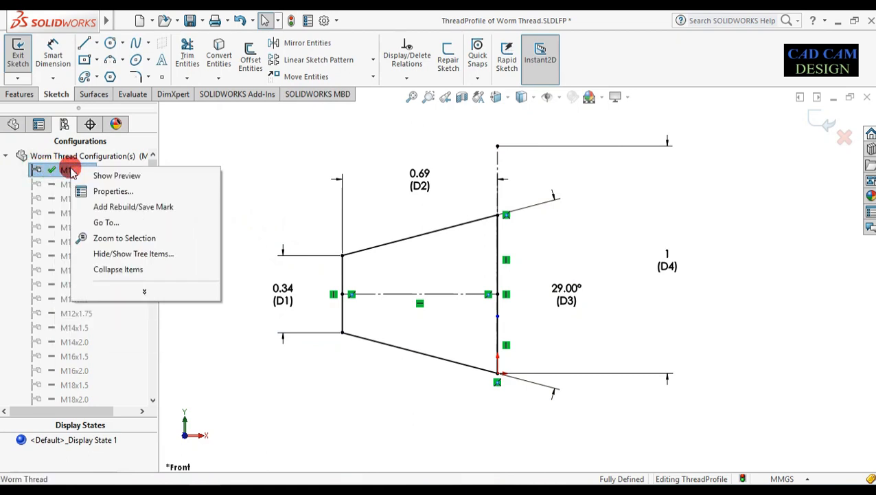
click(96, 191)
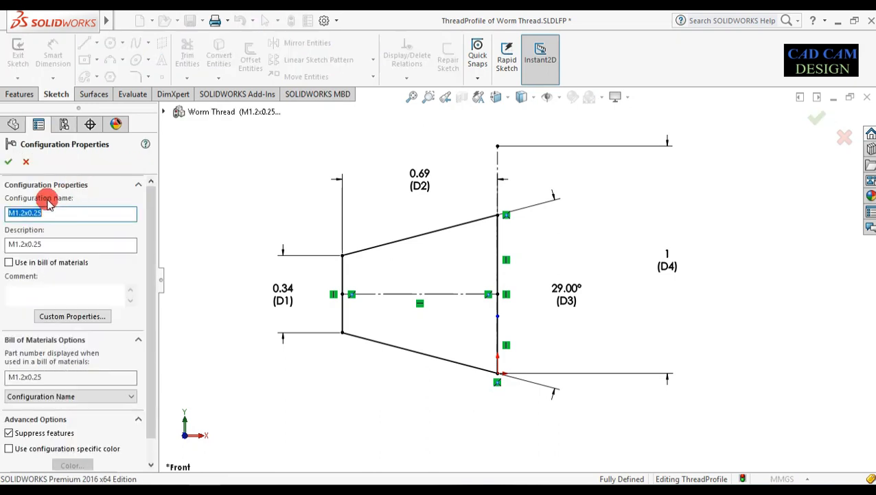
click(100, 242)
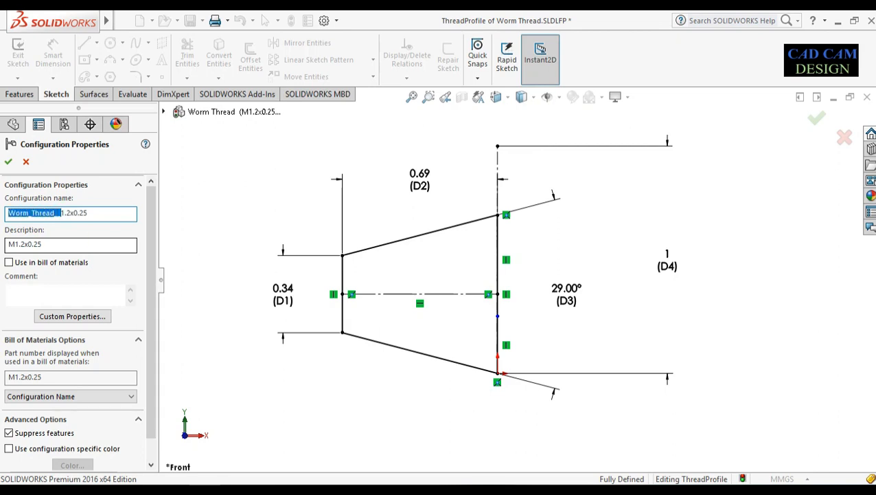
Step: Copy the Worm_Thread__ prefix into the description before M1.2x0.25 and correct the configuration name to Worm_Thread__M1.2x0.25
right_click(43, 214)
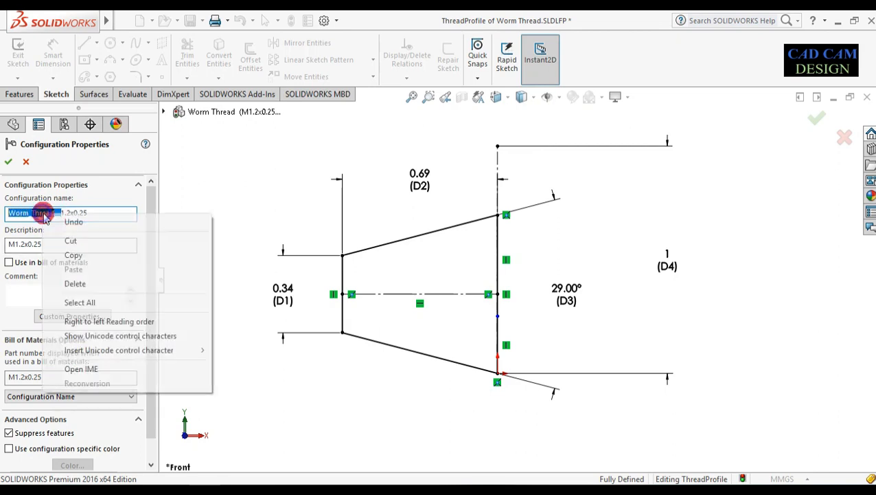
click(67, 256)
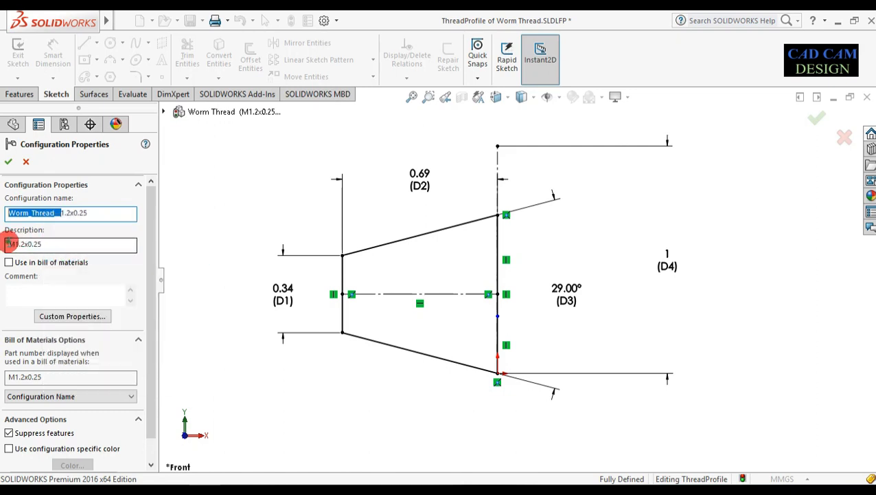
click(26, 245)
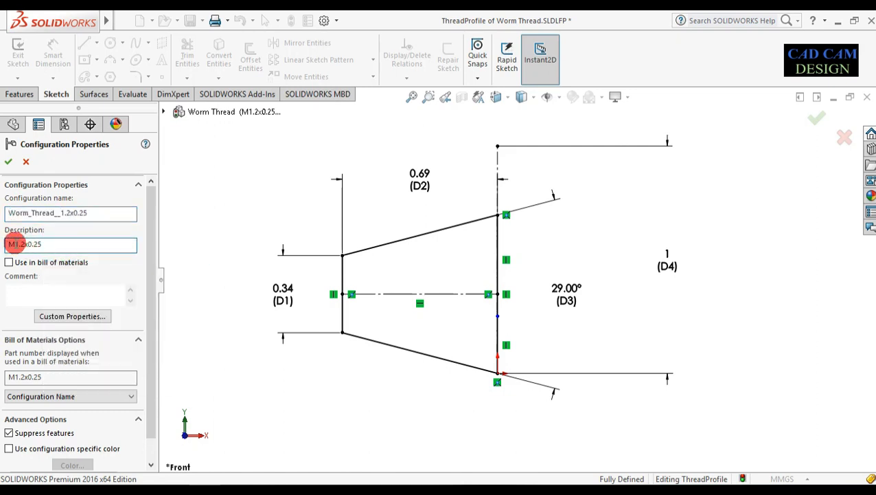
right_click(12, 245)
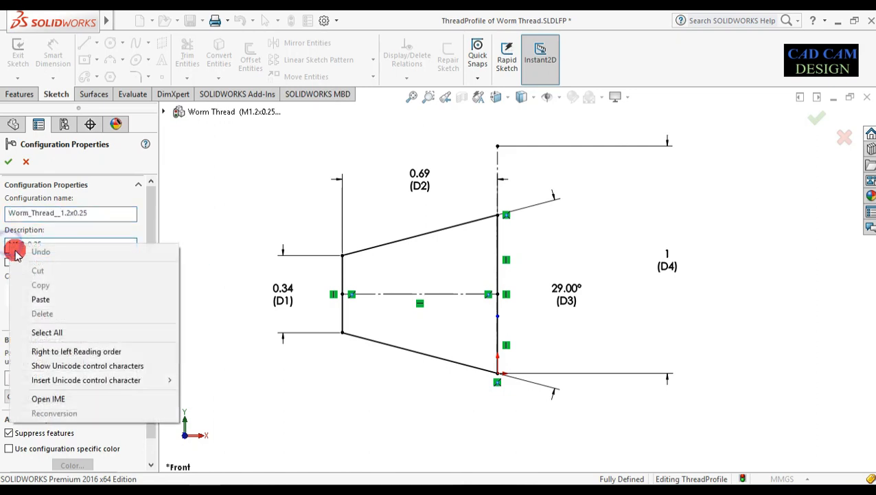
click(26, 299)
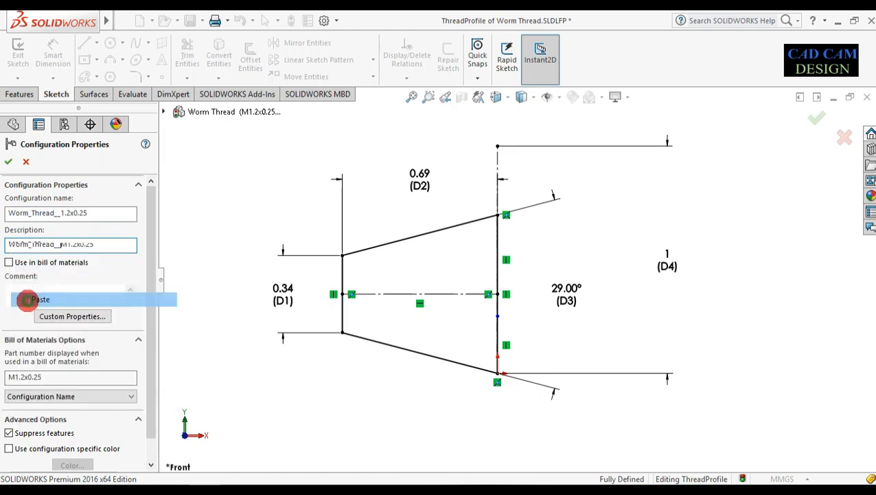
click(62, 213)
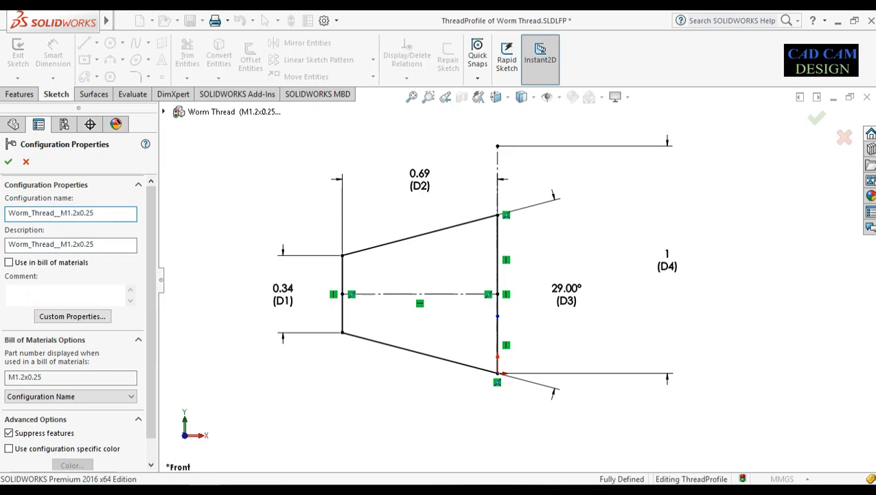
Step: Set the bill of materials part number to use the Configuration Name and apply the configuration properties
click(89, 398)
click(75, 414)
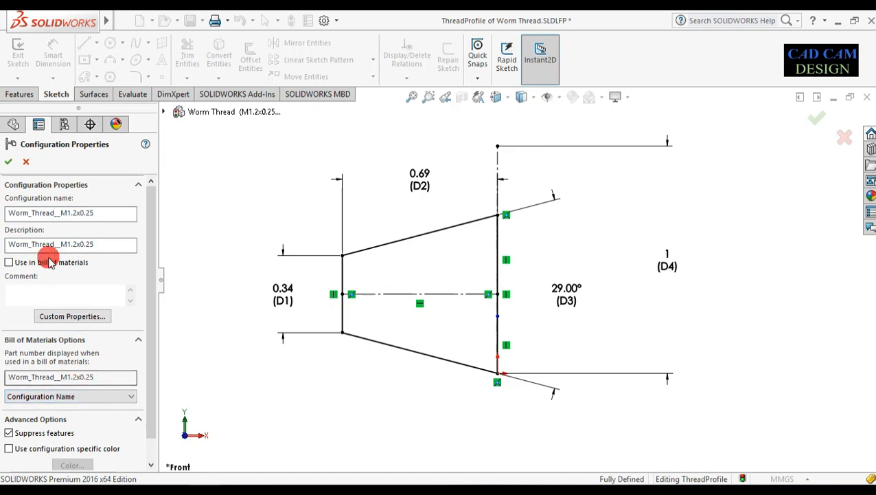
click(9, 164)
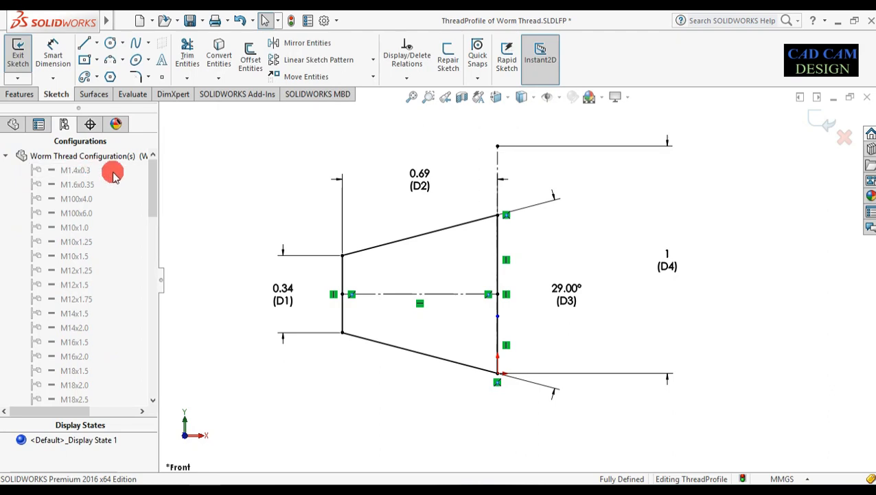
Step: Check the Worm_Thread__M1.2x0.25 configuration in the configuration list and save the thread profile file
drag(154, 177, 147, 362)
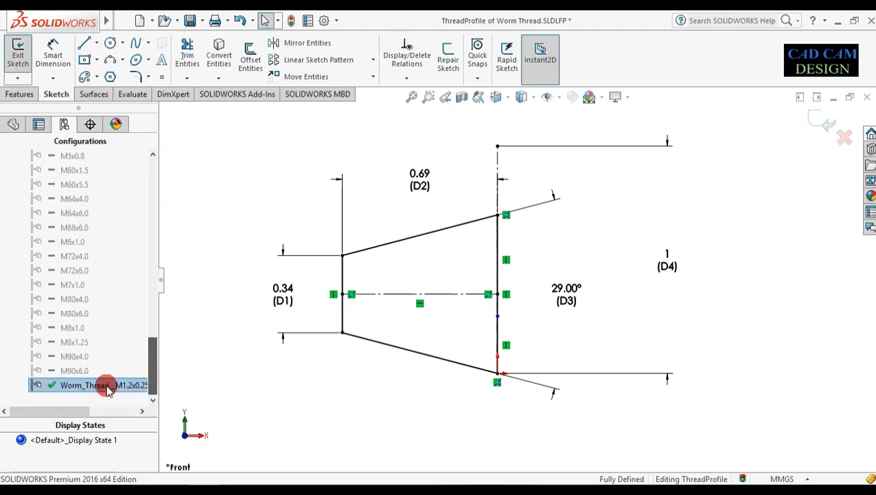
click(79, 385)
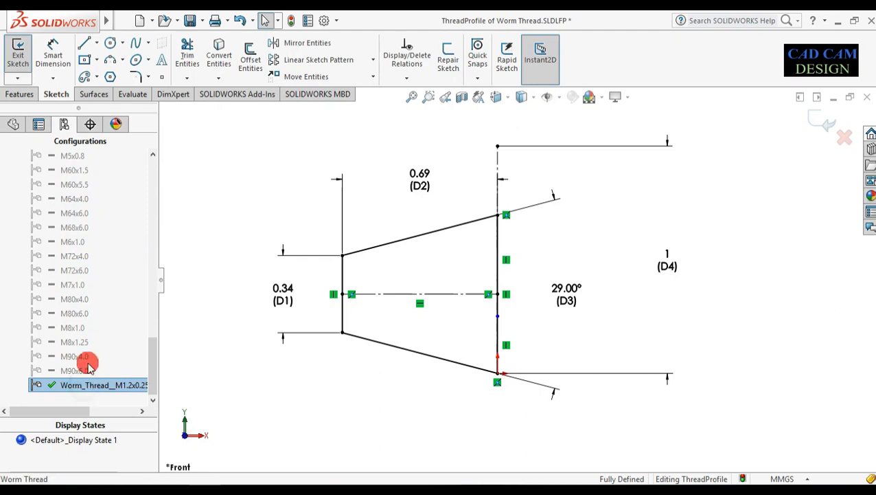
double_click(30, 384)
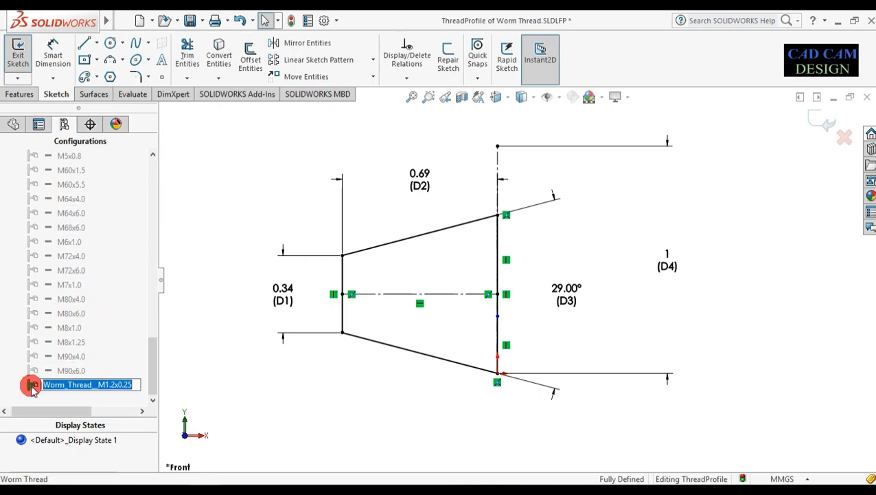
click(15, 127)
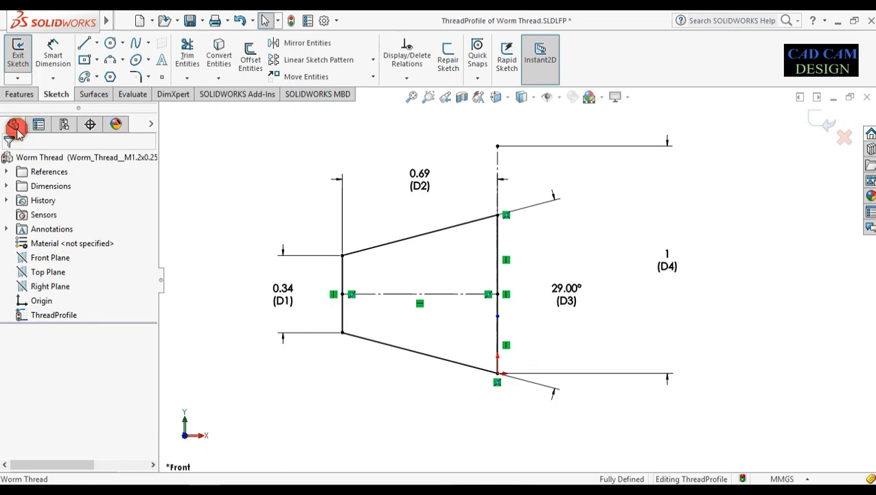
click(191, 24)
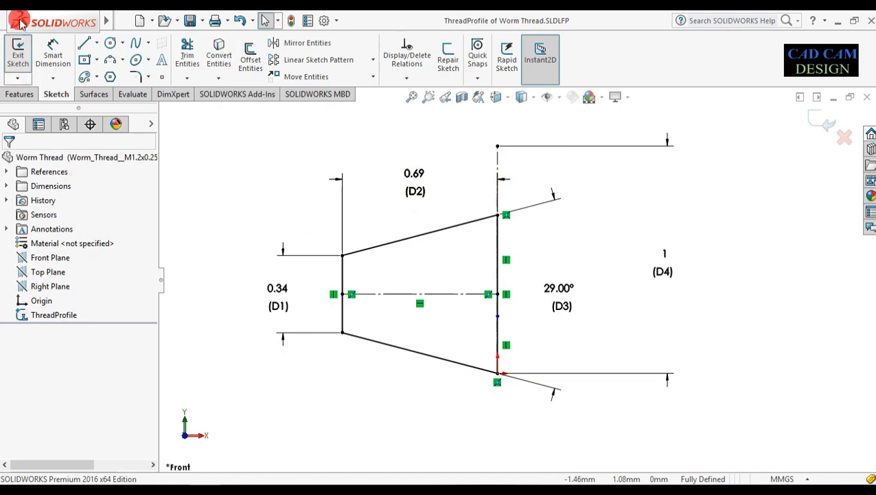
Step: Create a new part document
mouse_move(20, 20)
click(149, 21)
click(625, 297)
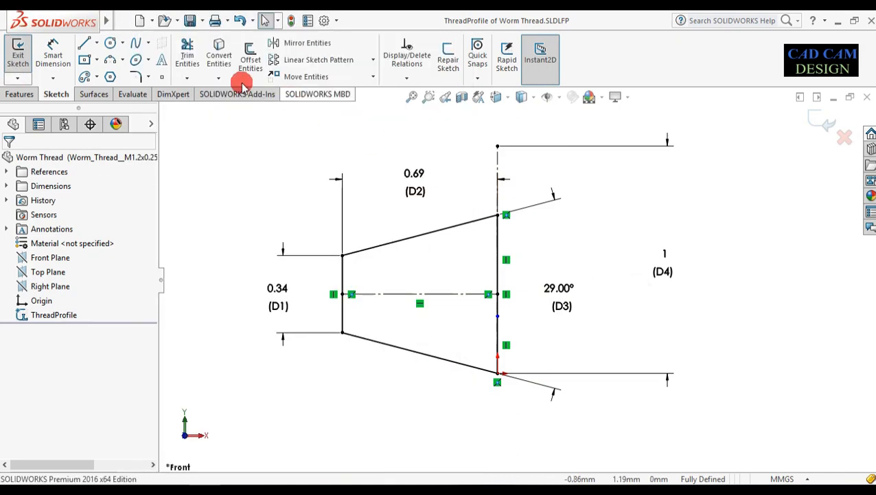
click(139, 21)
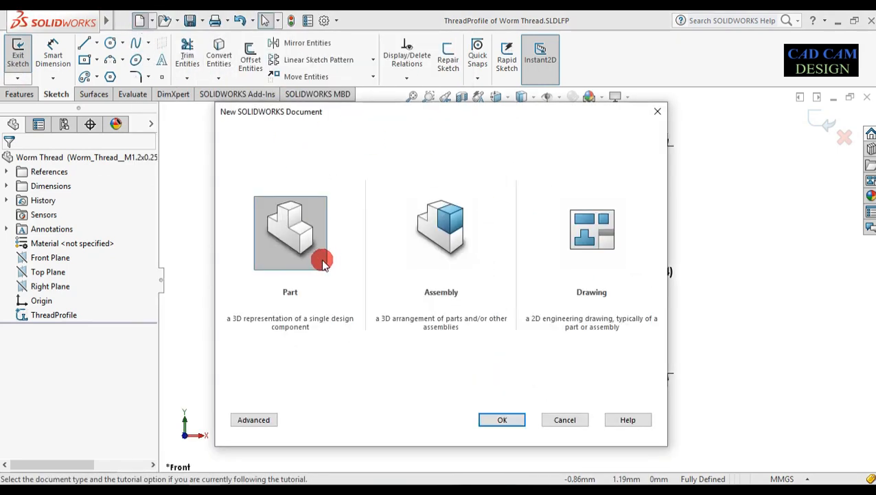
click(501, 419)
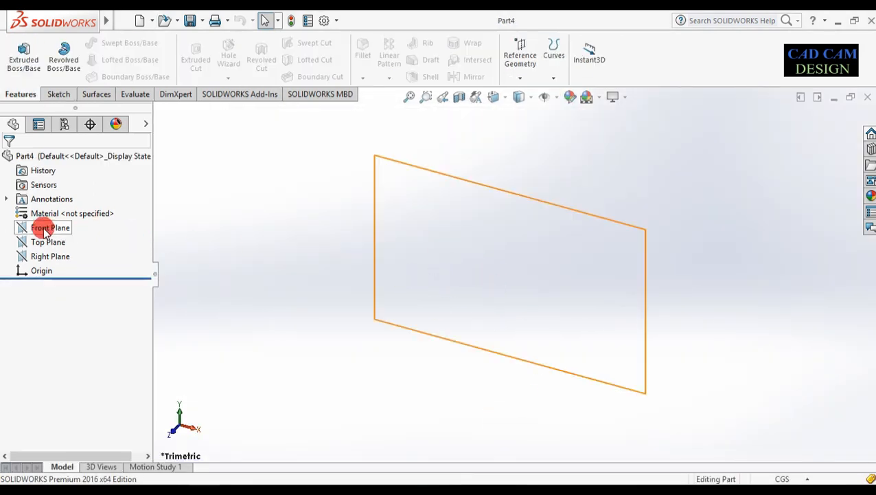
Step: Set the new part's unit system to MMGS
click(39, 244)
click(102, 229)
click(767, 479)
click(750, 426)
Step: Start a sketch on the Top Plane and draw a circle about 50 mm in diameter centered on the origin
right_click(55, 254)
click(49, 243)
right_click(45, 242)
click(56, 224)
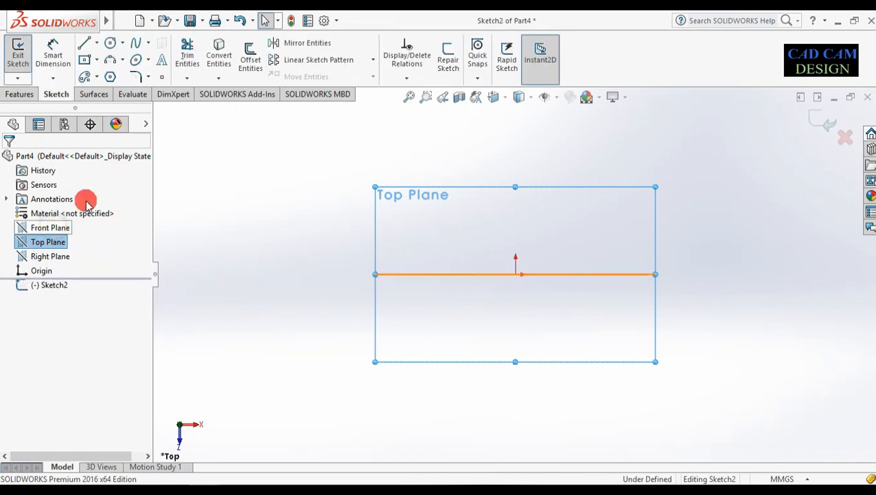
click(109, 44)
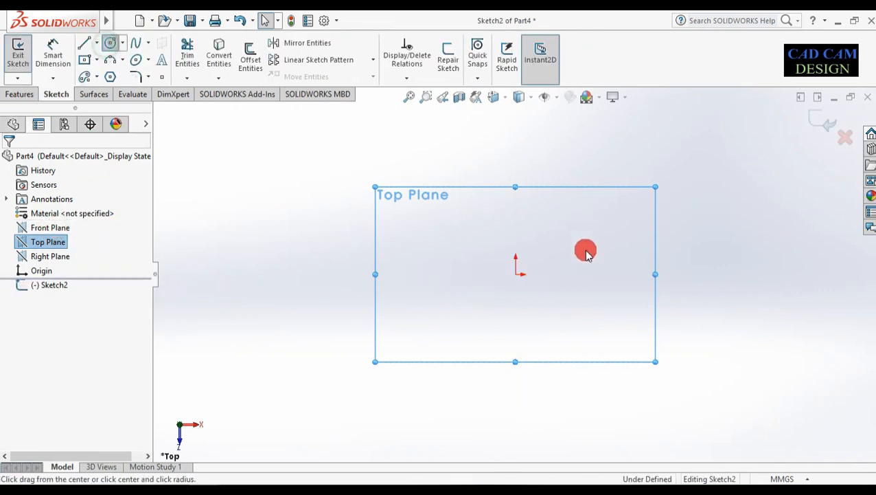
click(515, 275)
click(517, 314)
Step: Dimension the circle's diameter as 15 mm
right_drag(448, 330, 457, 247)
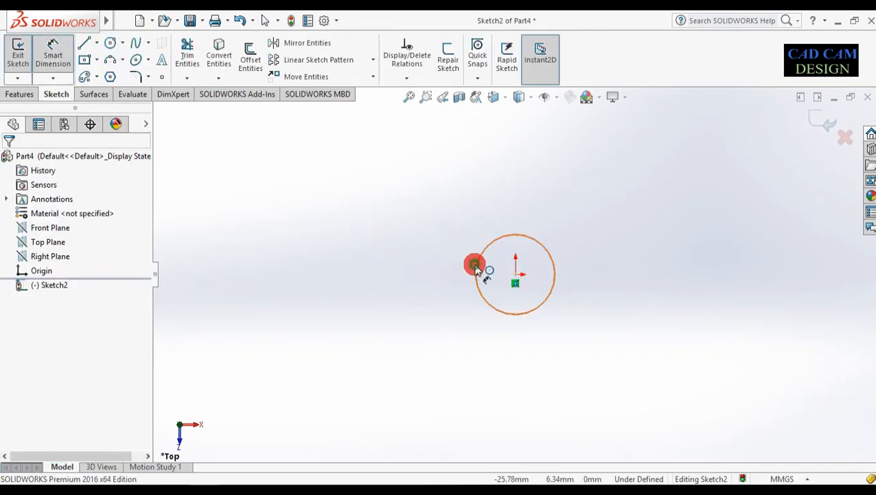
click(476, 266)
click(438, 269)
text(15)
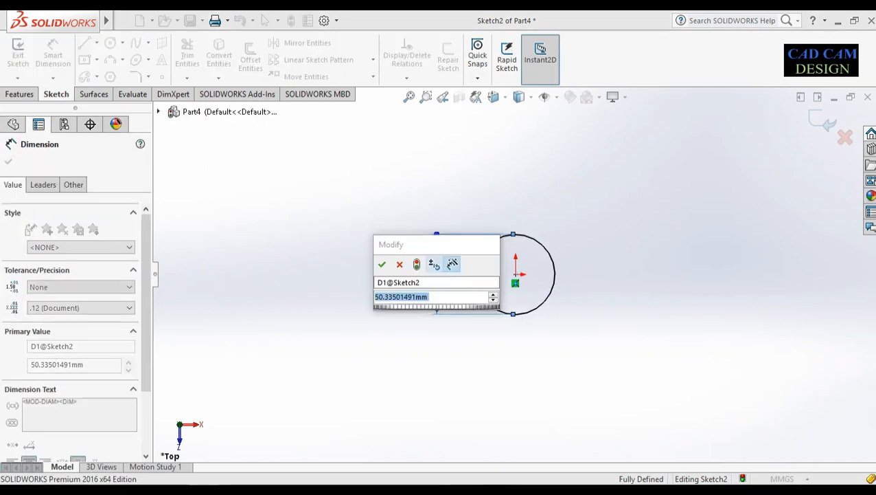
key(Return)
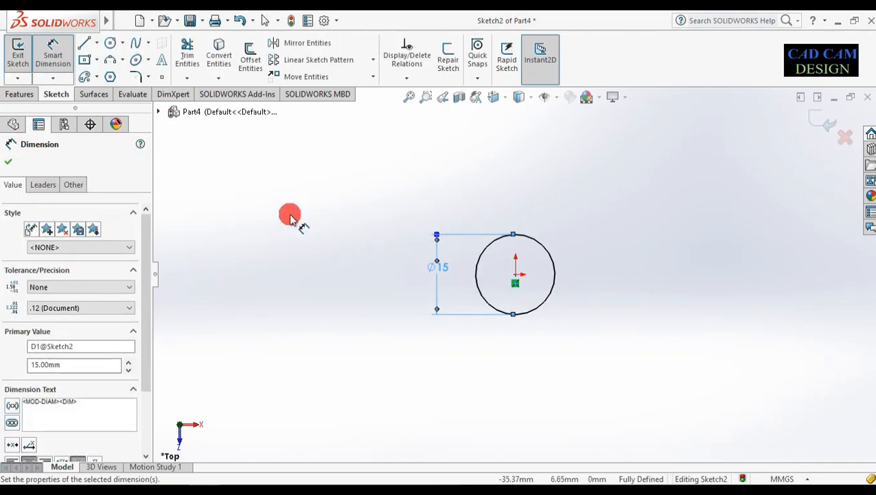
click(8, 160)
key(Escape)
Step: Extrude the 15 mm circle 30 mm with a Blind end condition into a solid cylinder
middle_drag(509, 341, 493, 257)
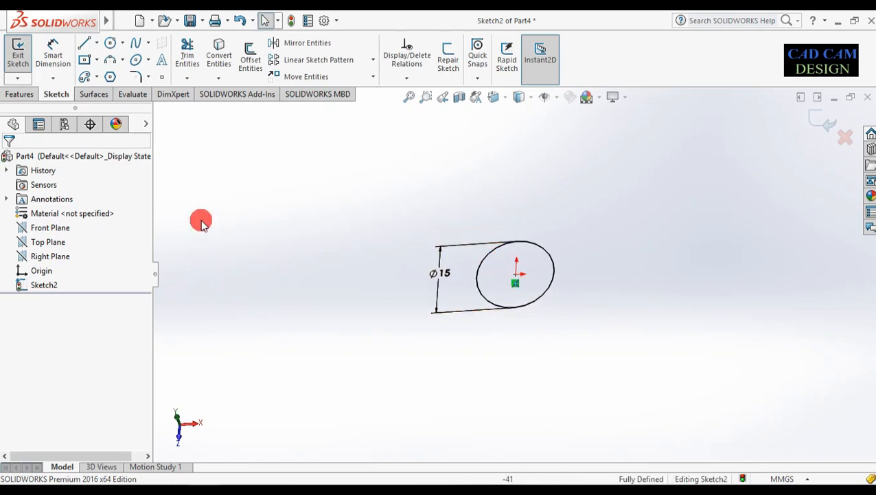
click(20, 94)
click(23, 55)
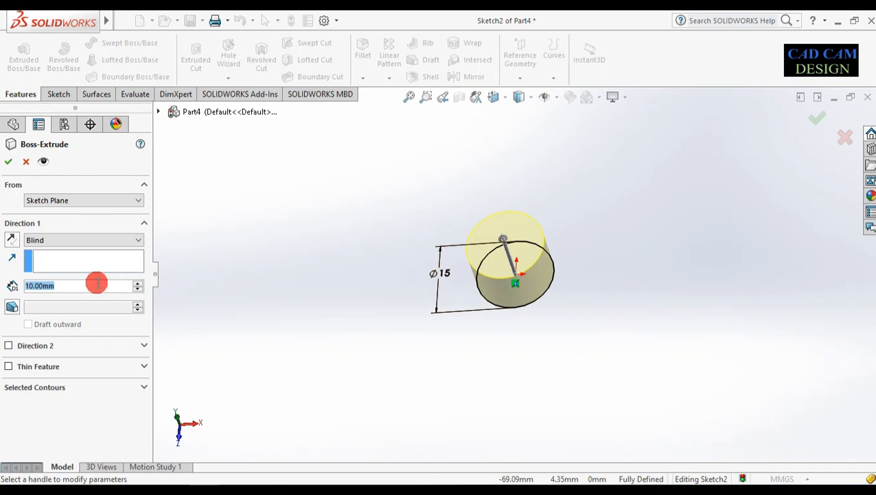
text(30)
key(Return)
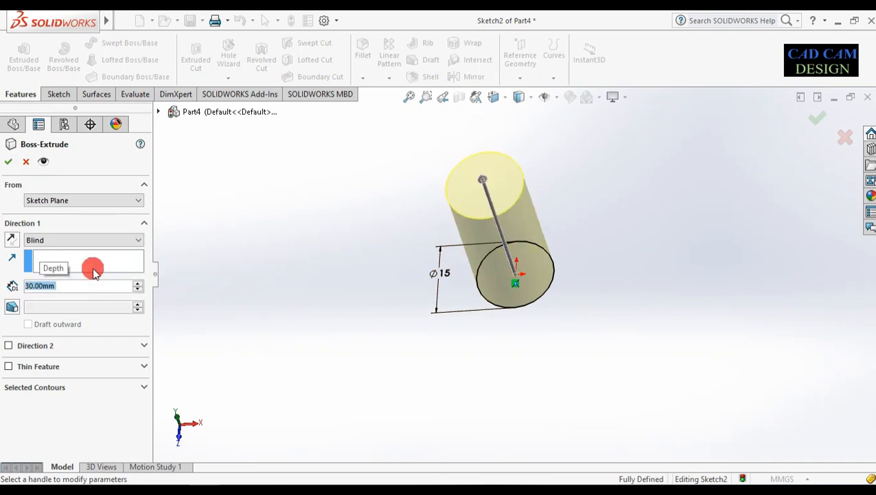
click(6, 162)
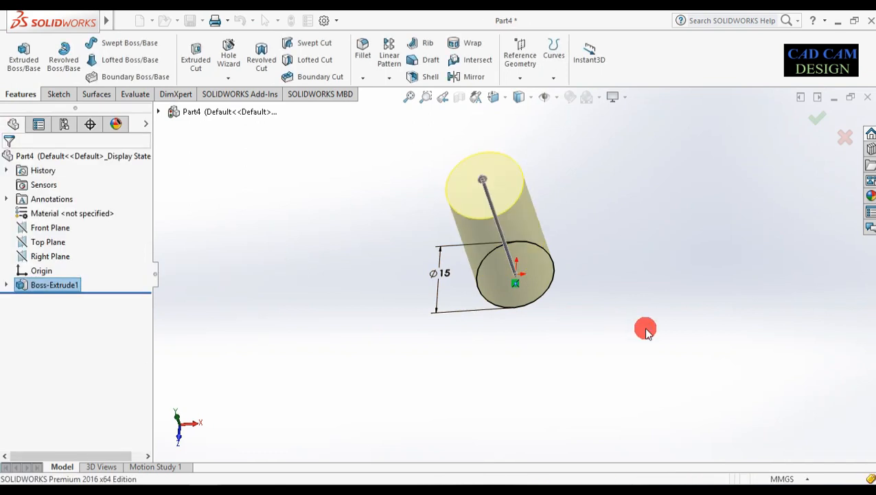
Step: Chamfer the circular edges at both ends of the cylinder with a 1 mm distance at 45 degrees
click(516, 203)
mouse_move(597, 283)
middle_down()
mouse_move(581, 258)
mouse_move(574, 278)
middle_up()
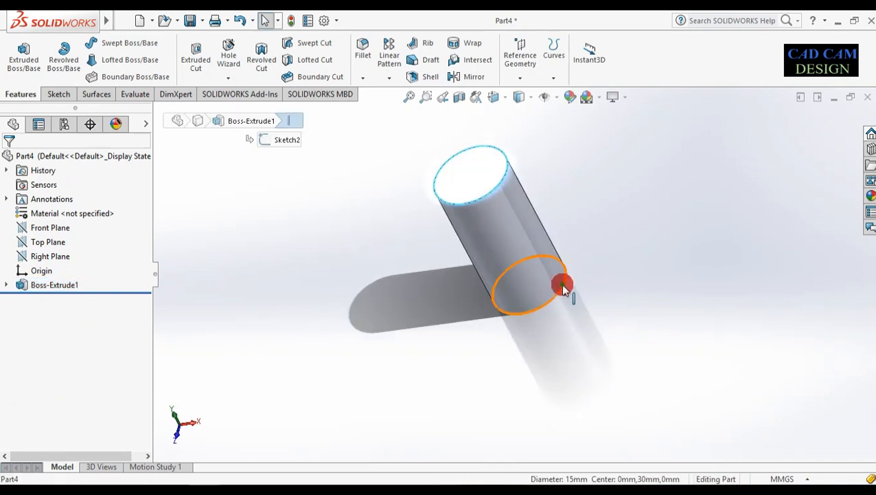
click(562, 285)
click(365, 79)
click(366, 54)
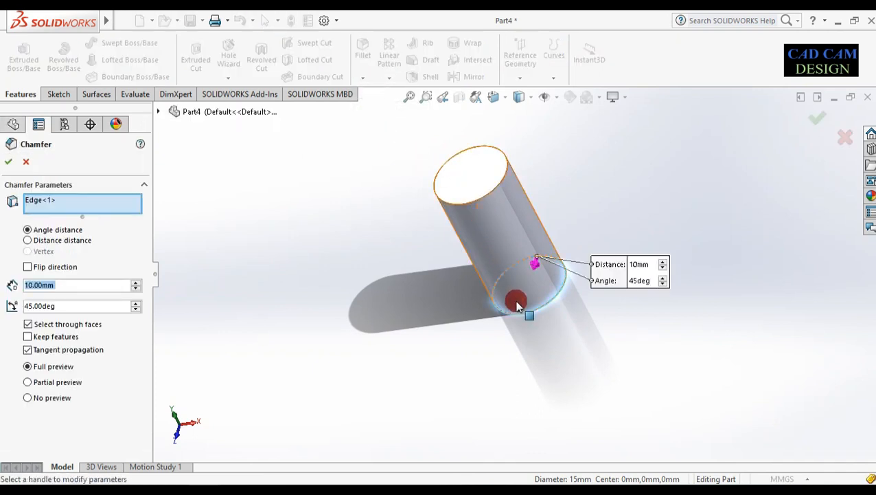
click(483, 195)
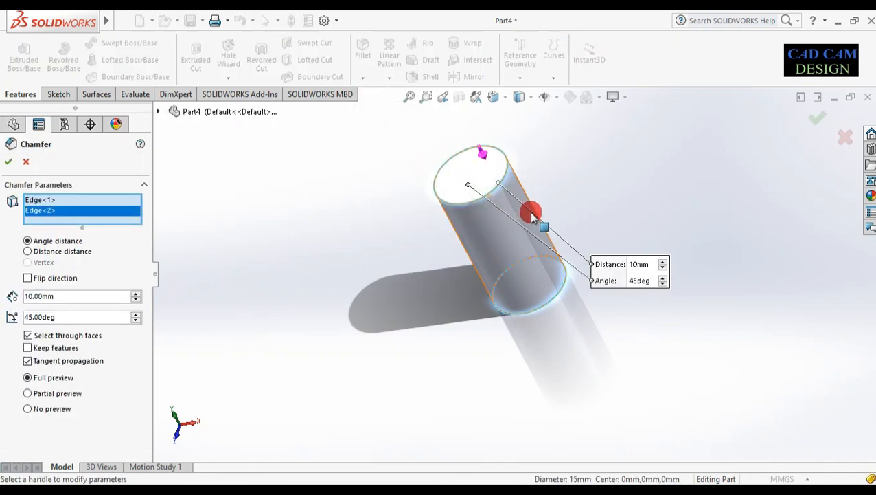
text(1)
key(Return)
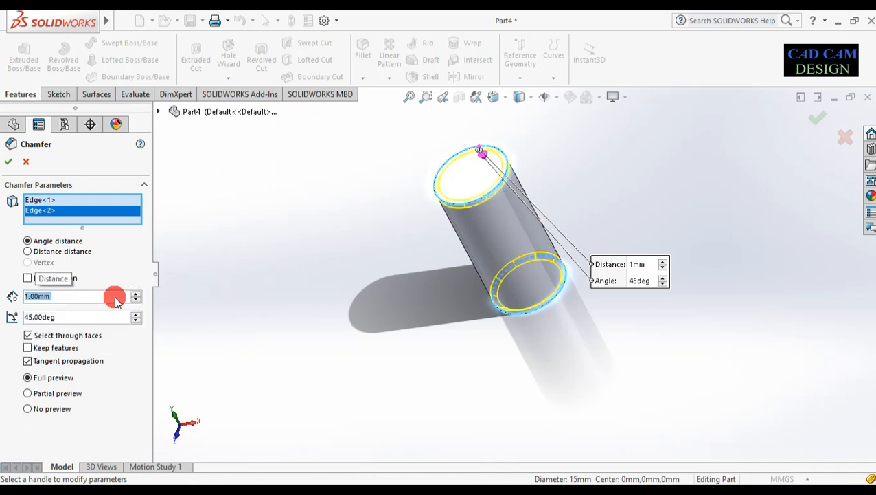
click(9, 163)
Step: Start a Thread feature and choose the Worm Thread type with the size Worm_Thread__M1.2x0.25
middle_drag(530, 276, 501, 270)
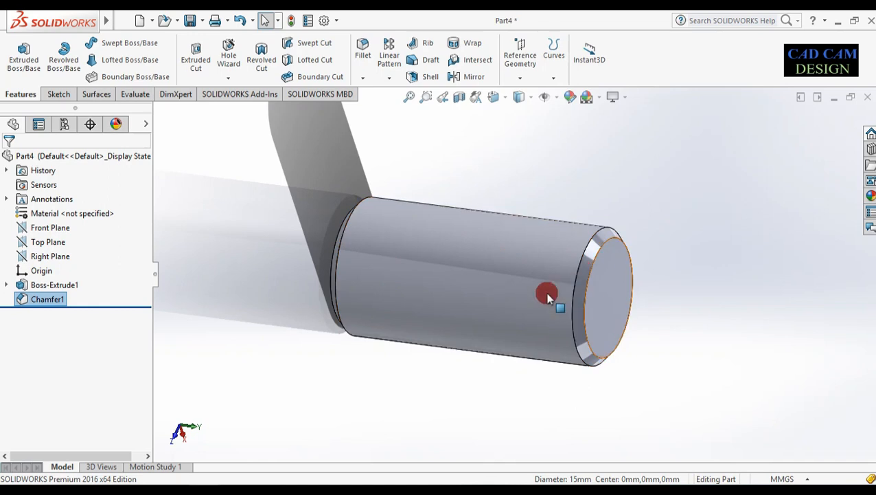
click(235, 79)
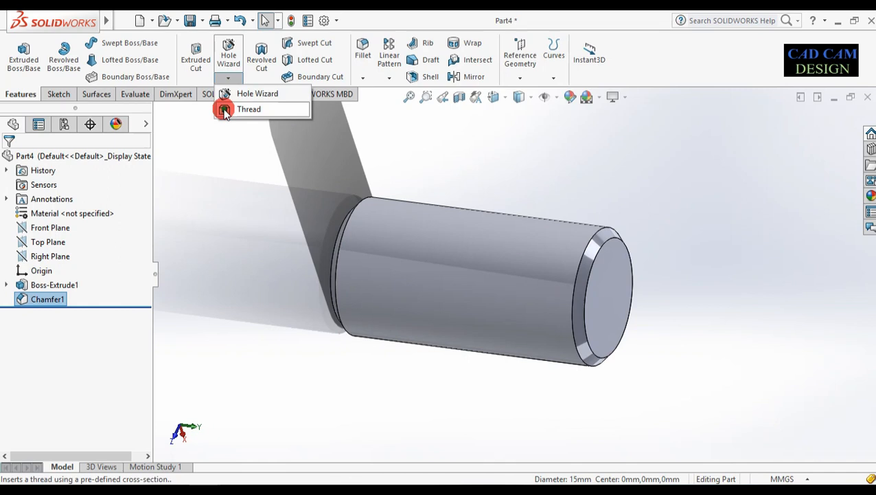
click(225, 112)
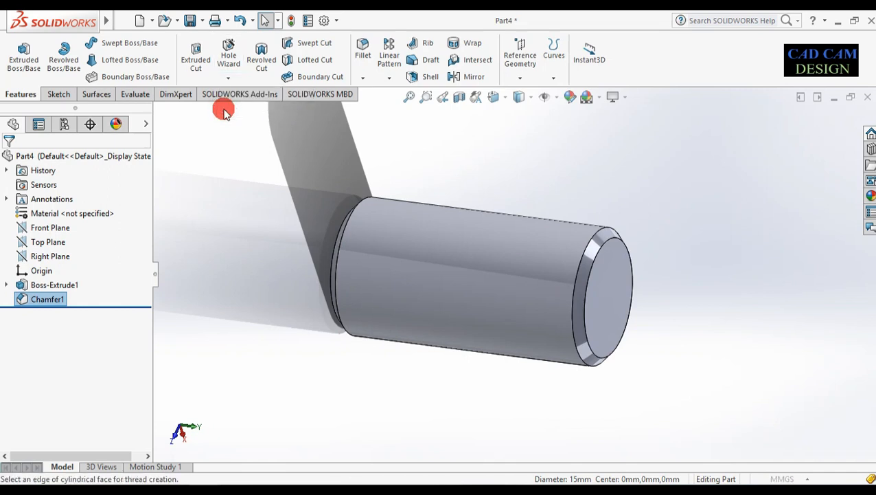
drag(144, 219, 142, 287)
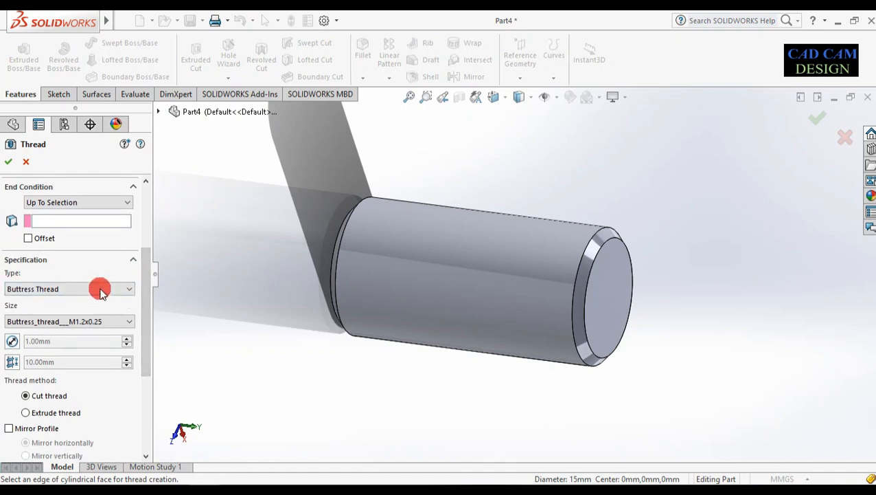
click(100, 289)
click(75, 364)
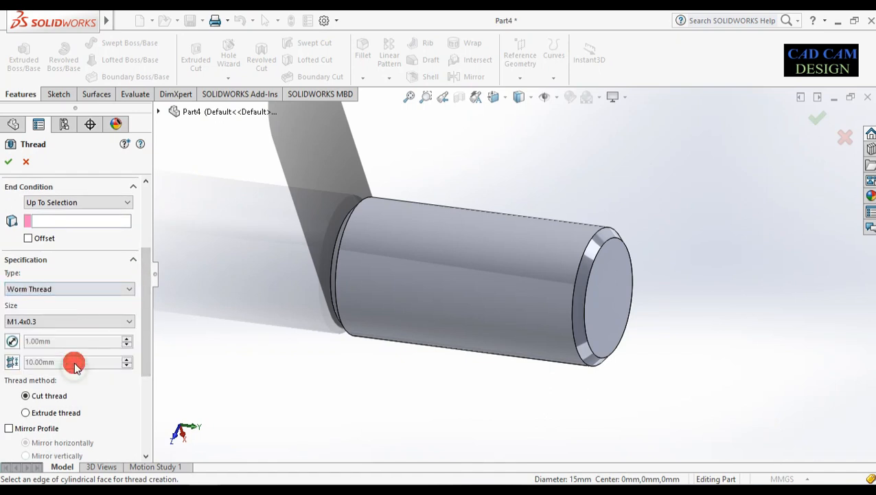
click(80, 321)
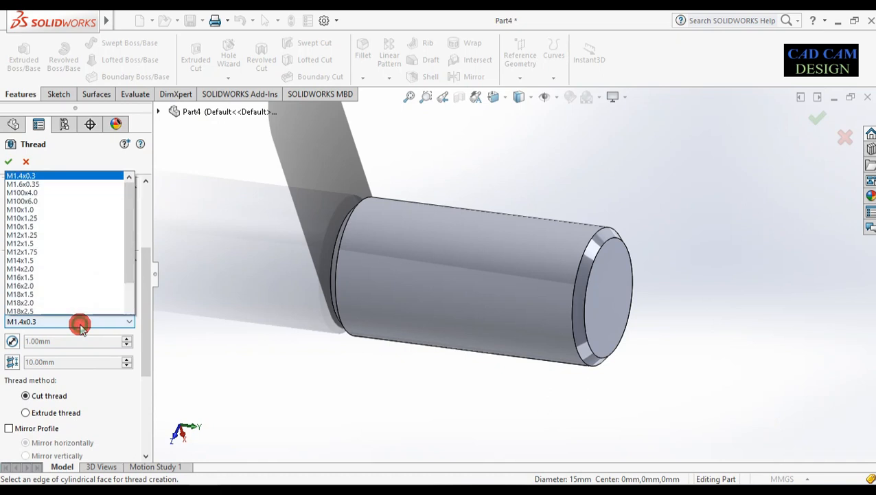
drag(132, 167, 98, 307)
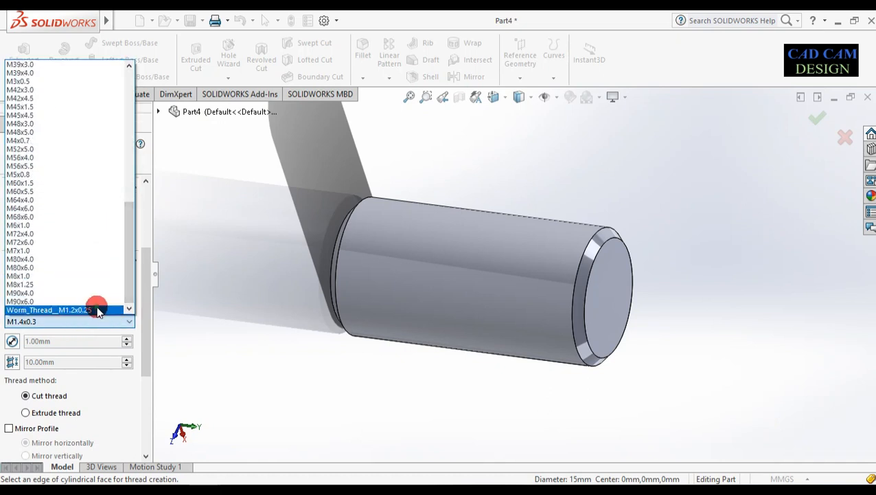
click(98, 309)
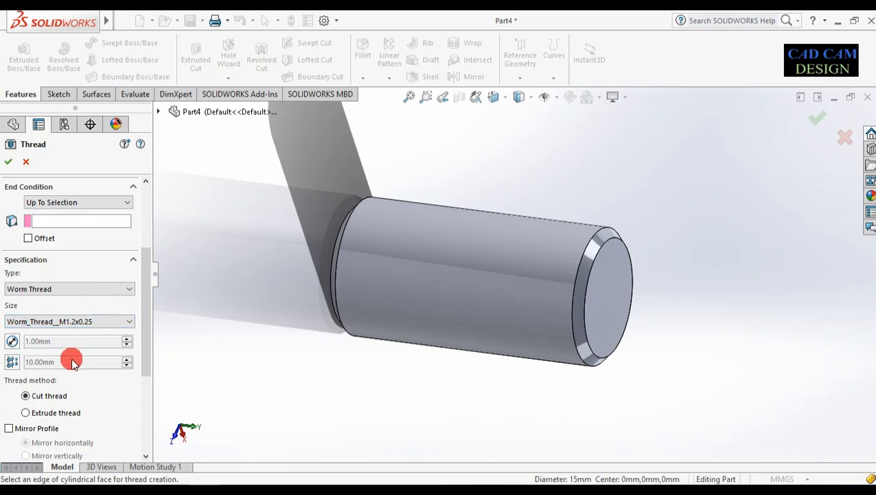
Step: Override the thread pitch with 2 mm and select the outer chamfer edge at one end of the cylinder as the thread location
click(13, 362)
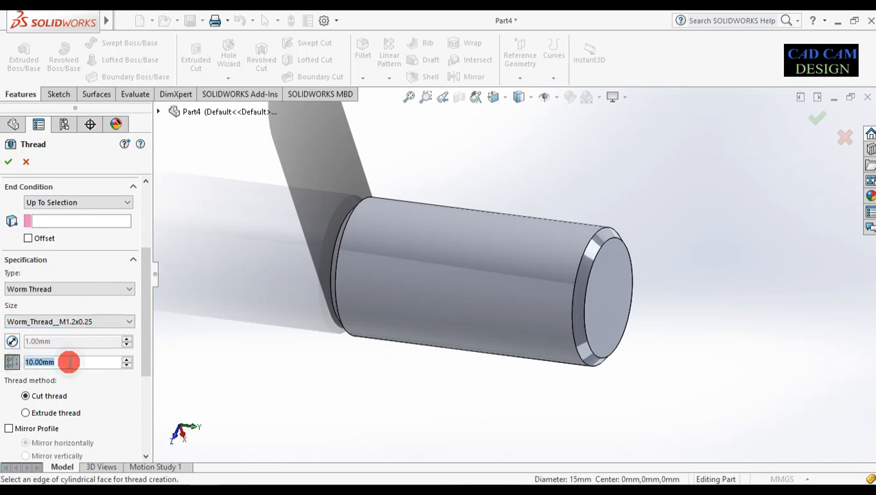
text(2)
key(Return)
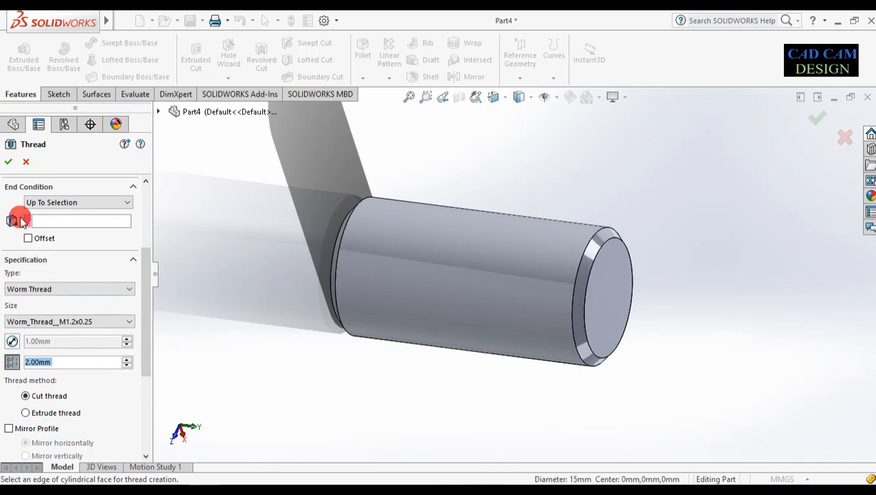
drag(143, 288, 140, 231)
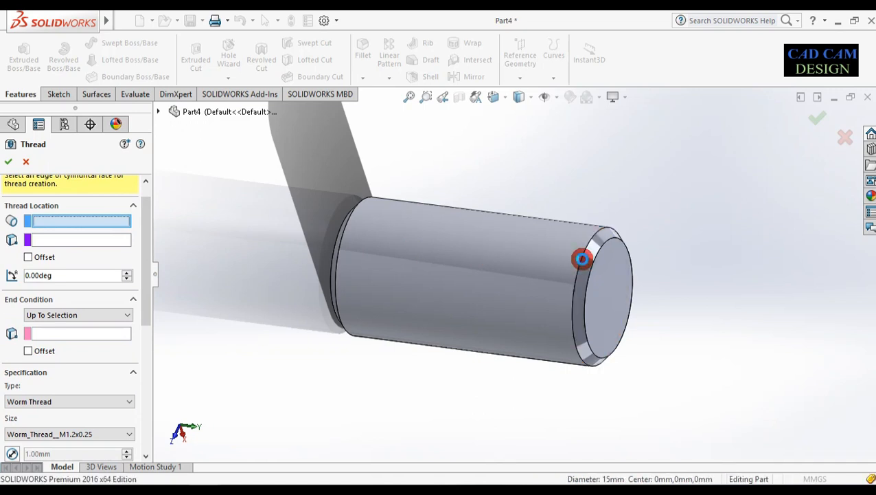
click(581, 259)
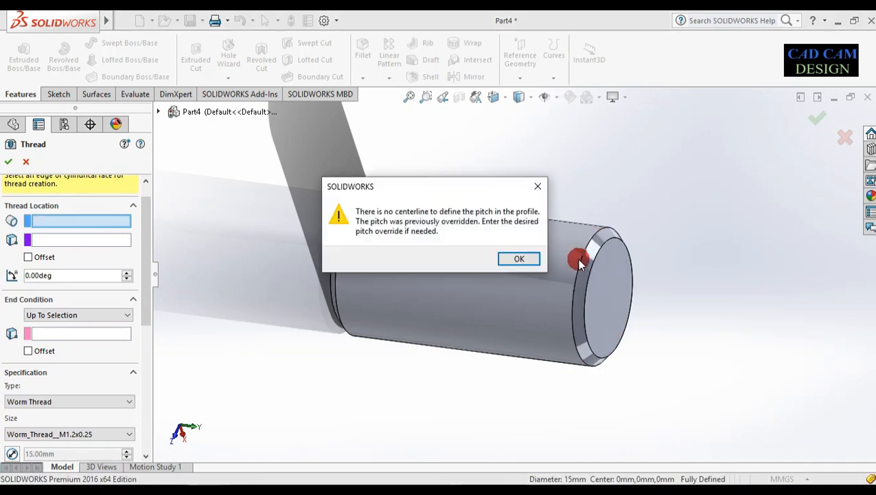
click(520, 259)
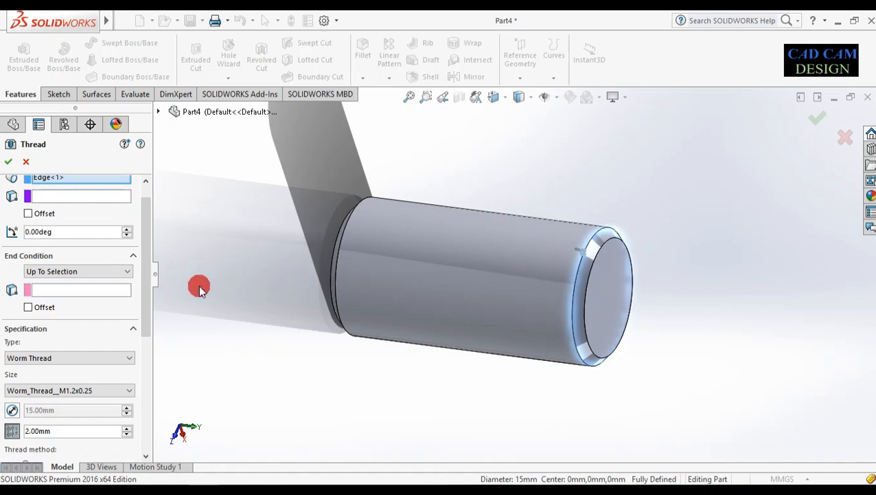
Step: Set the thread's pitch override to 5 mm
drag(147, 278, 147, 292)
double_click(62, 393)
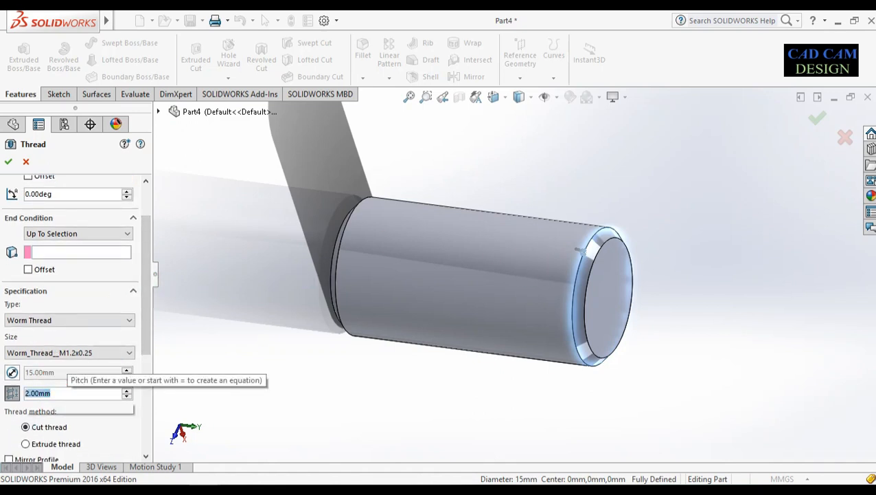
text(5)
key(Return)
Step: Set the thread's Up To Selection end condition to the face at the opposite end of the cylinder
click(87, 237)
click(74, 262)
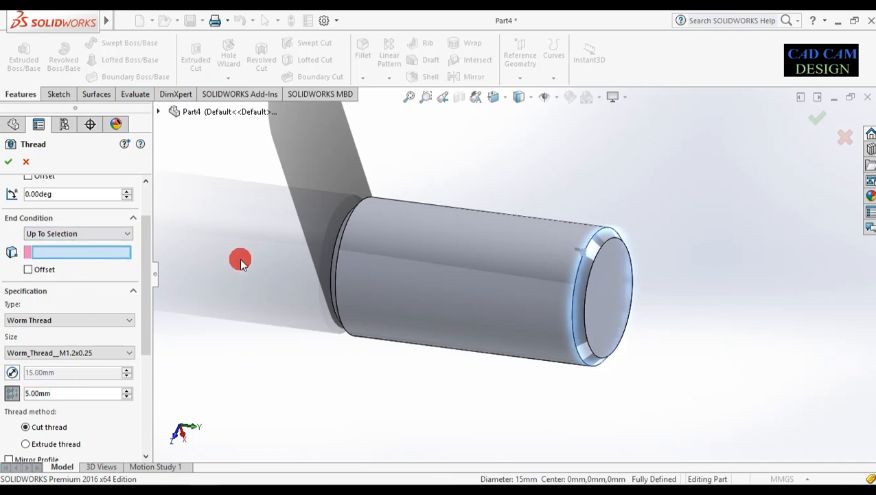
middle_drag(241, 263, 313, 307)
middle_drag(502, 358, 383, 356)
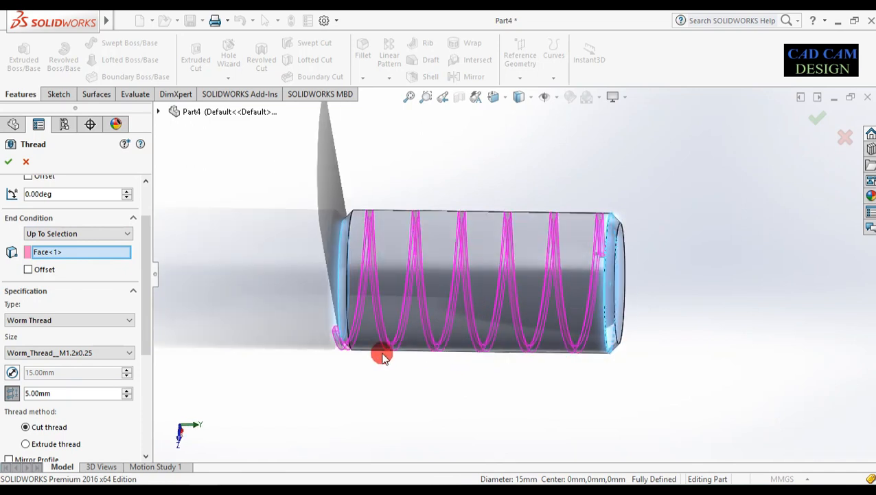
Step: Offset the thread start 5 mm in the reversed direction, beyond the cylinder, and offset its end by 5 mm
click(28, 269)
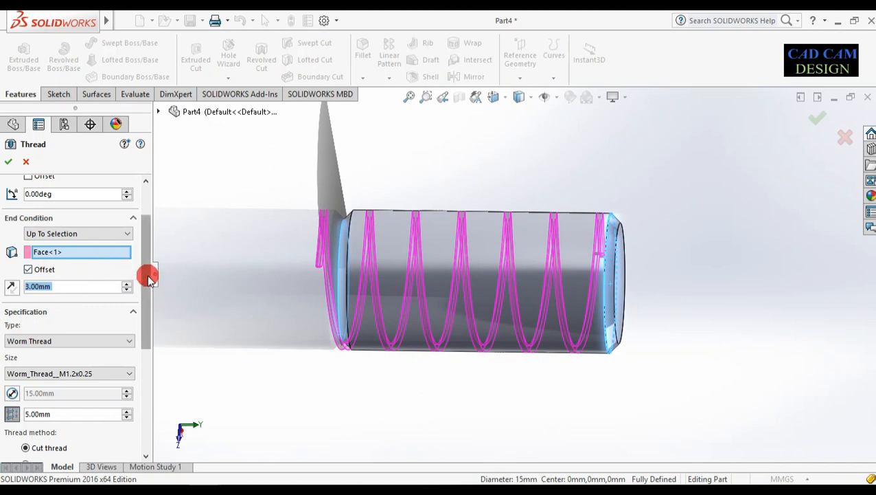
drag(147, 274, 147, 249)
click(46, 225)
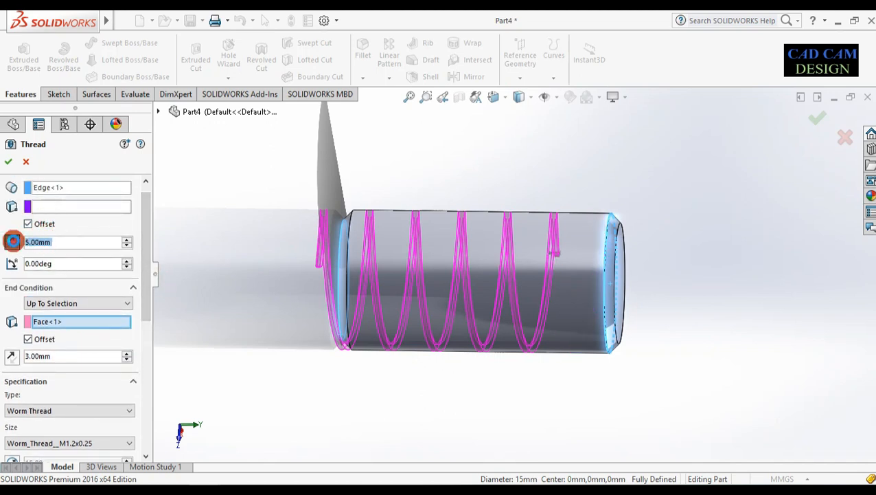
click(13, 241)
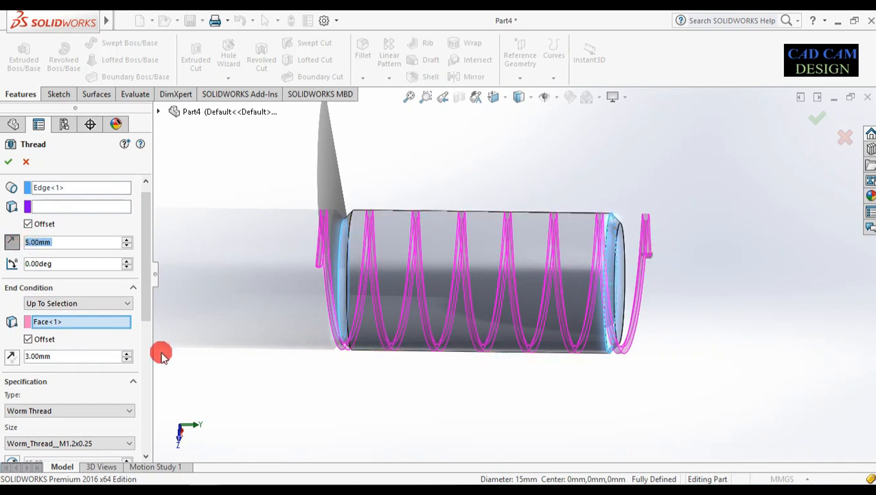
text(5)
key(Return)
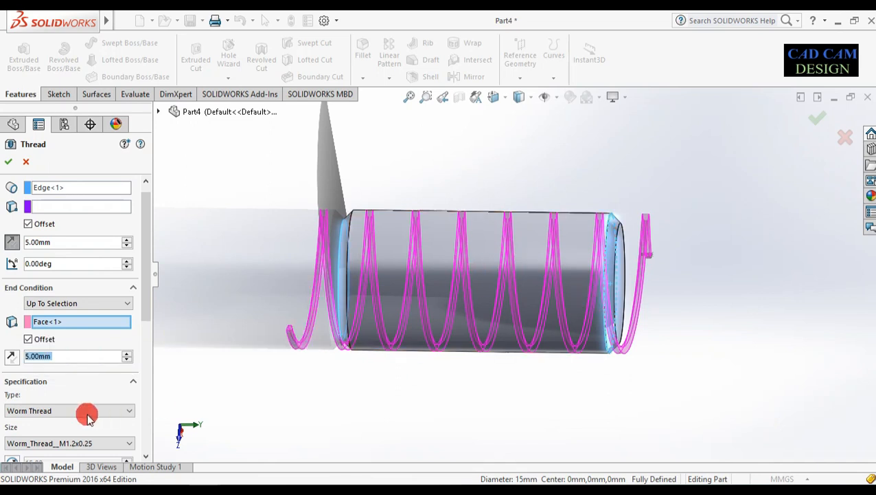
Step: Change the thread's pitch override to 2 mm
scroll(143, 357, down, 5)
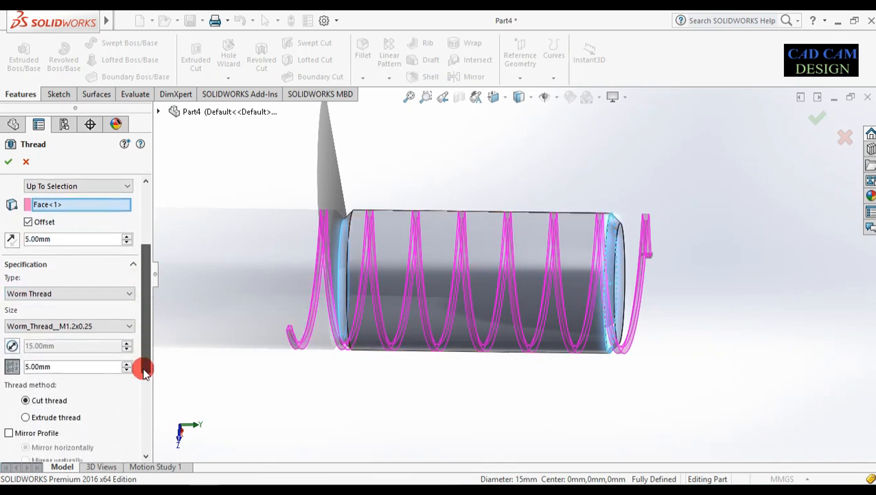
text(2)
key(Return)
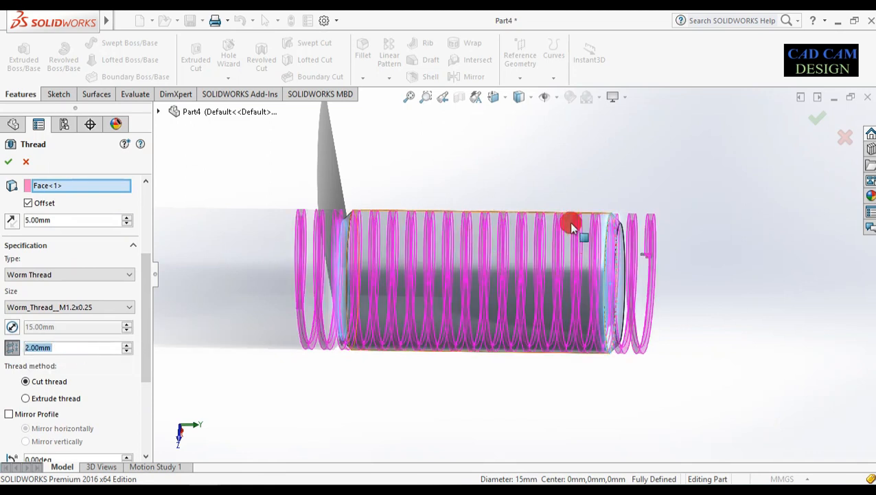
Step: Set the pitch override to 1 mm and create the cut worm thread along the cylinder
scroll(584, 221, down, 1)
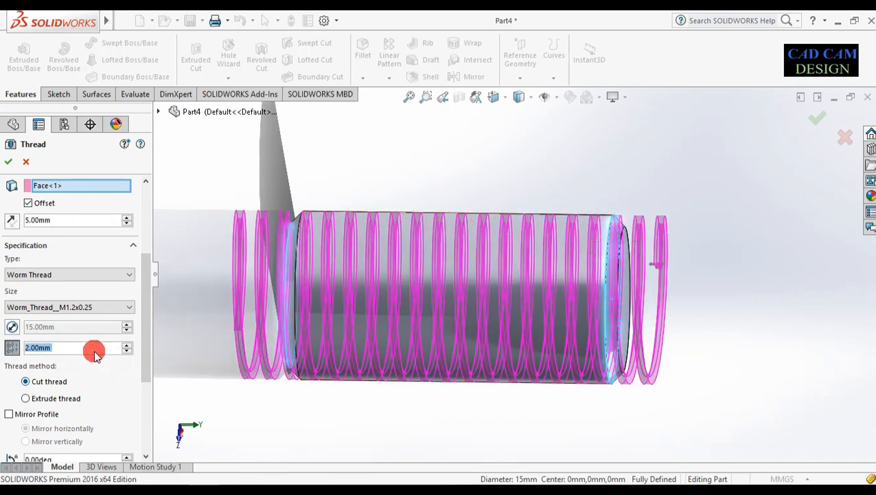
text(1)
key(Return)
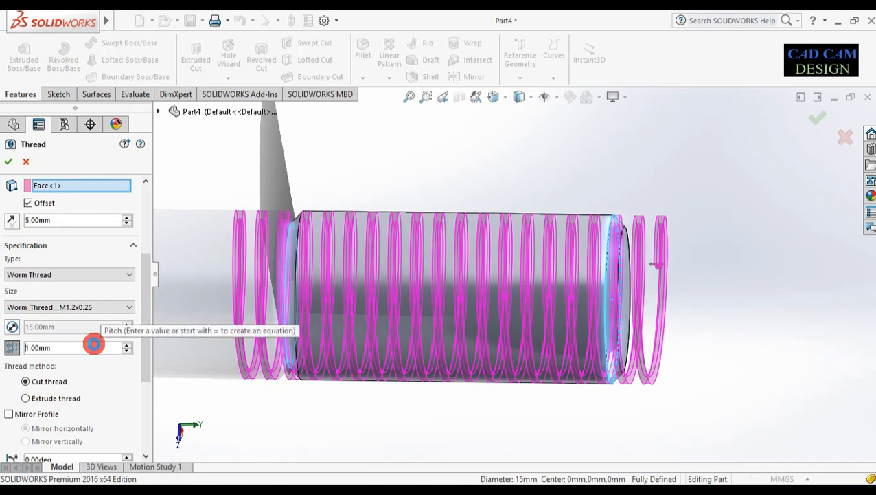
scroll(364, 273, down, 3)
scroll(399, 213, up, 5)
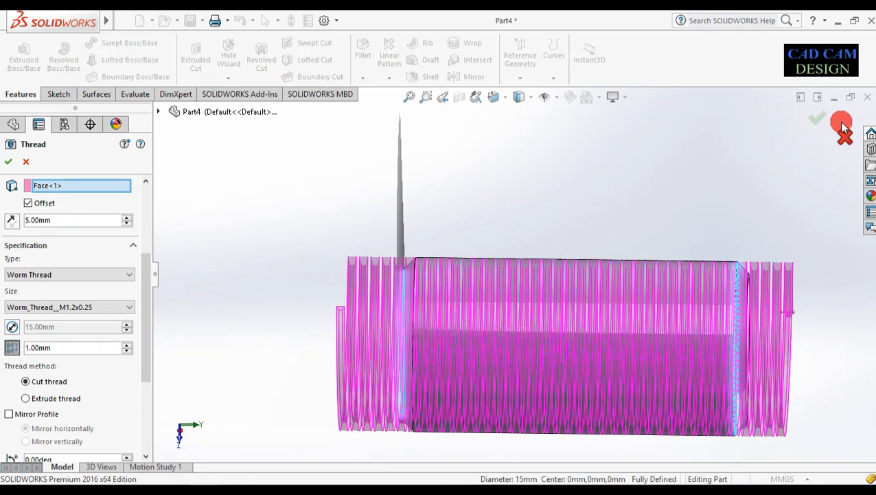
click(818, 118)
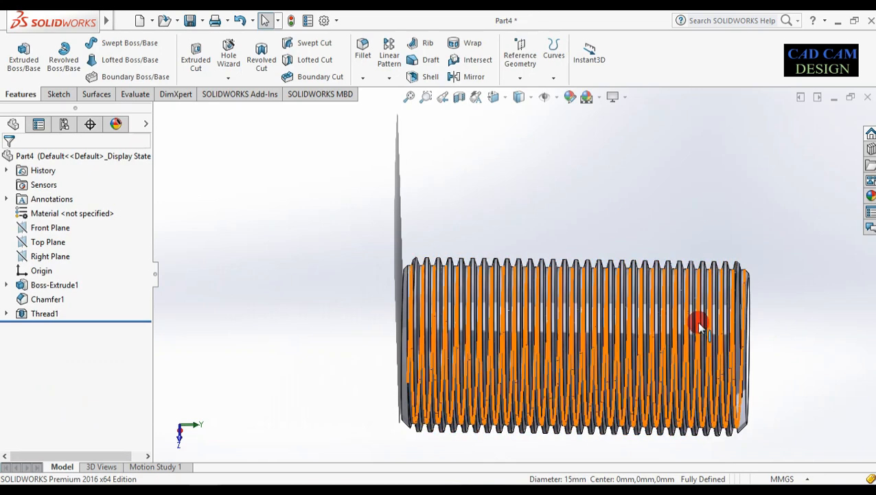
Step: Examine the finished worm thread and its tooth profile up close from several directions
middle_drag(315, 350, 504, 414)
click(380, 332)
scroll(522, 302, up, 4)
middle_drag(631, 356, 652, 302)
scroll(589, 305, down, 6)
middle_drag(397, 223, 397, 246)
scroll(336, 233, down, 5)
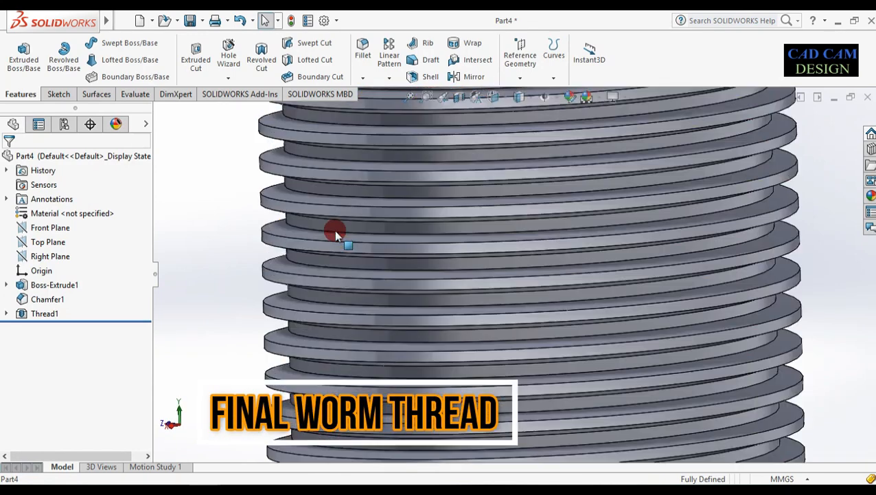
scroll(337, 233, down, 1)
scroll(307, 209, up, 1)
middle_drag(307, 209, 310, 195)
scroll(411, 196, up, 3)
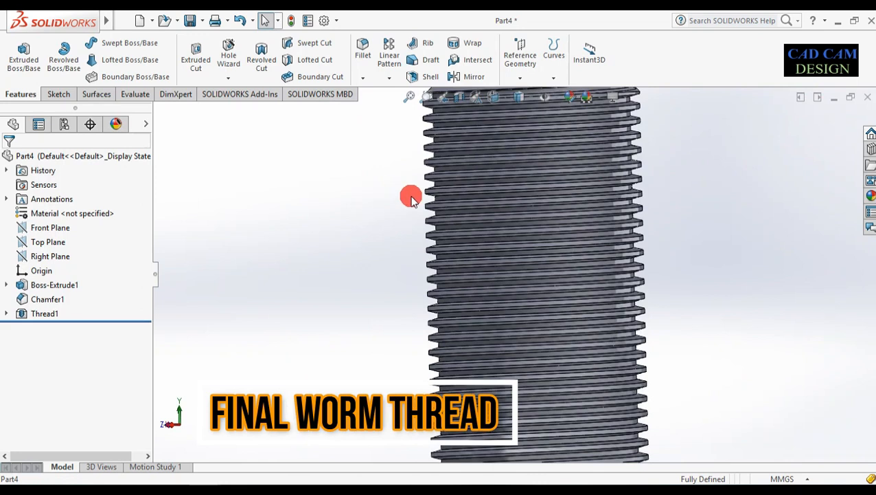
scroll(651, 224, down, 8)
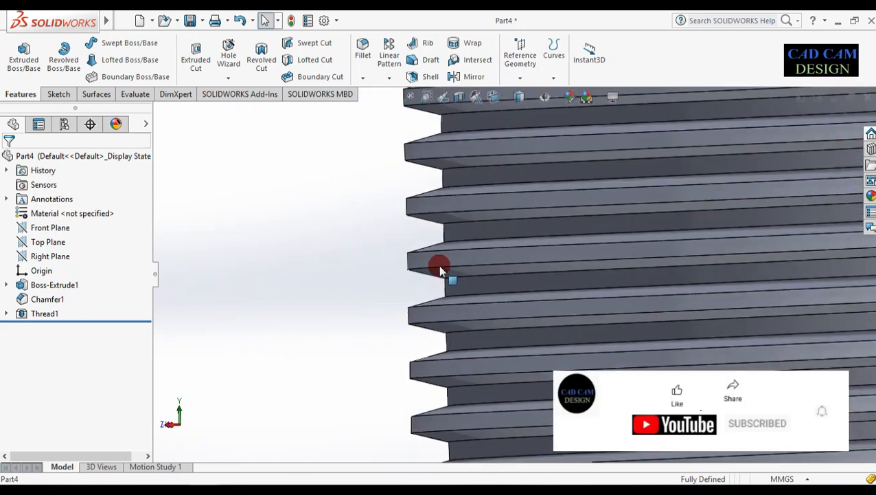
scroll(453, 302, down, 2)
scroll(450, 352, up, 2)
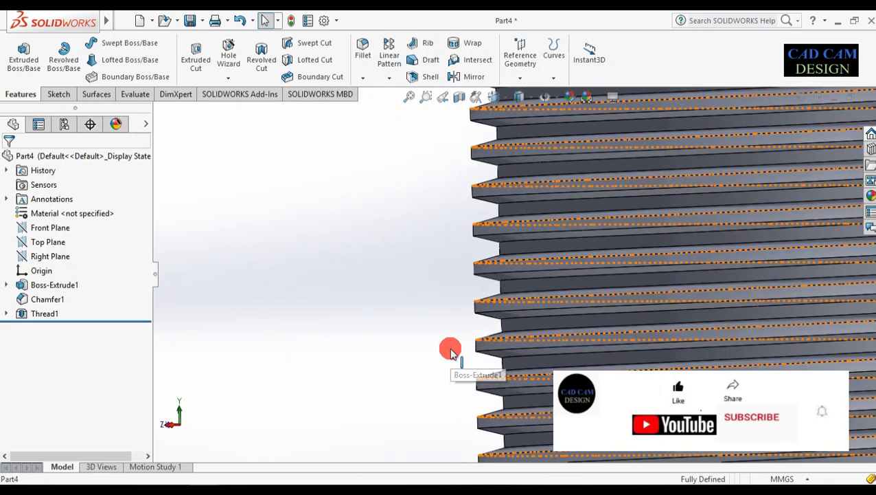
scroll(495, 282, up, 3)
scroll(490, 274, down, 4)
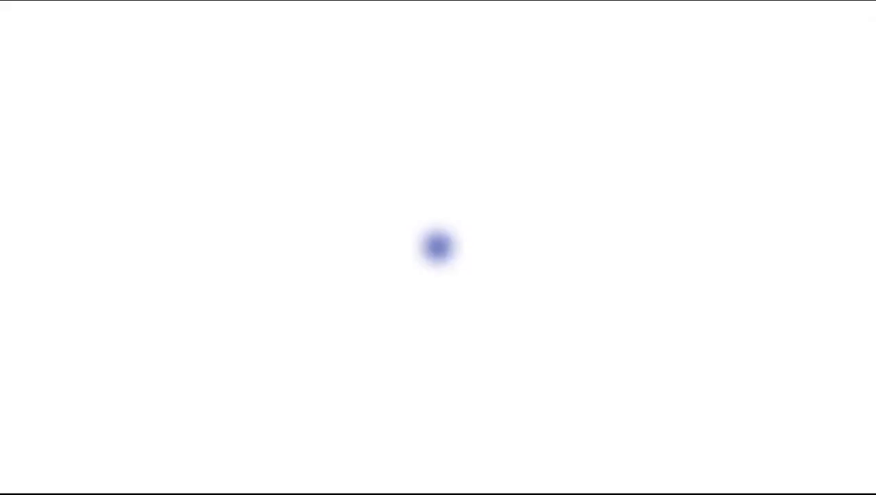